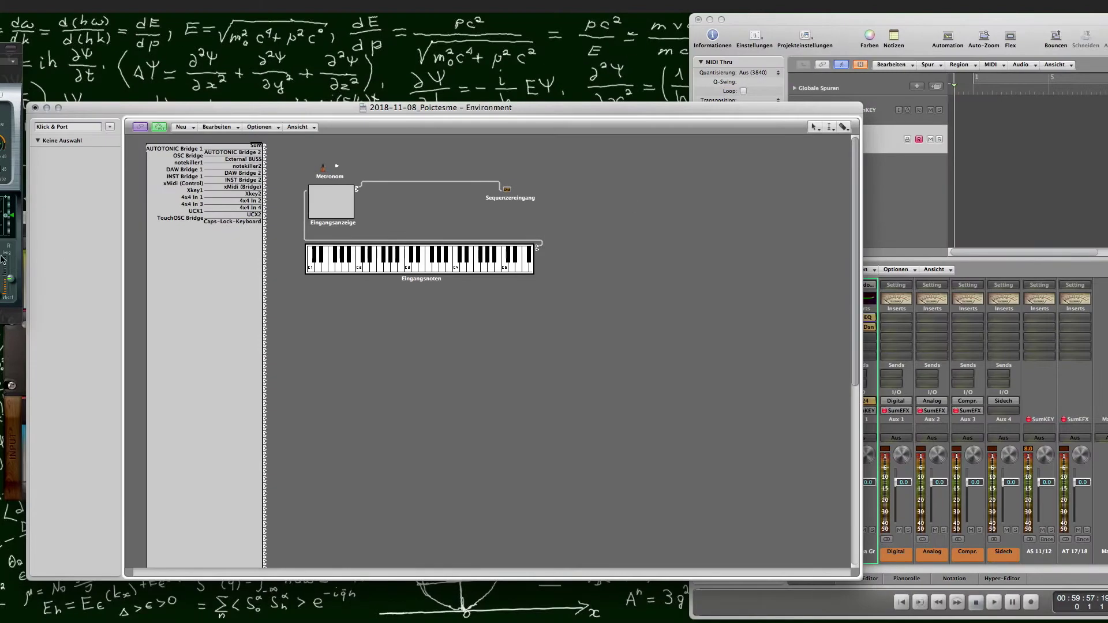
- Cable the AUTOTONIC Bridge 2 port of the physical input to the Eingangsnoten keyboard object
{"action": "left_click", "coordinate": [15, 356]}
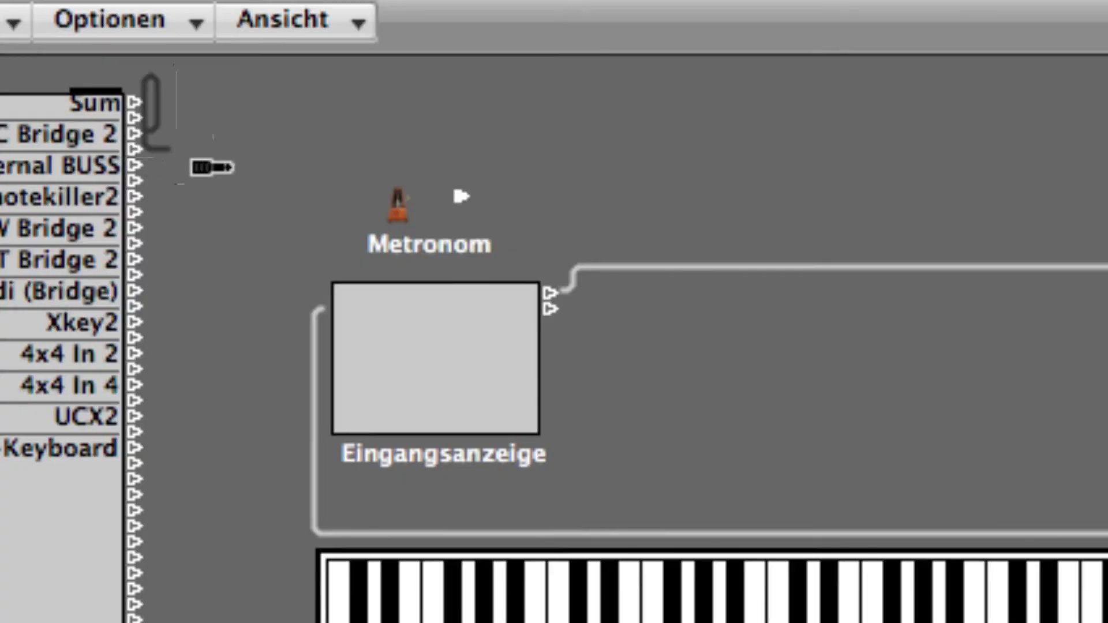
{"action": "left_click_drag", "start_coordinate": [211, 166], "coordinate": [242, 361]}
{"action": "left_click_drag", "start_coordinate": [294, 559], "coordinate": [325, 570]}
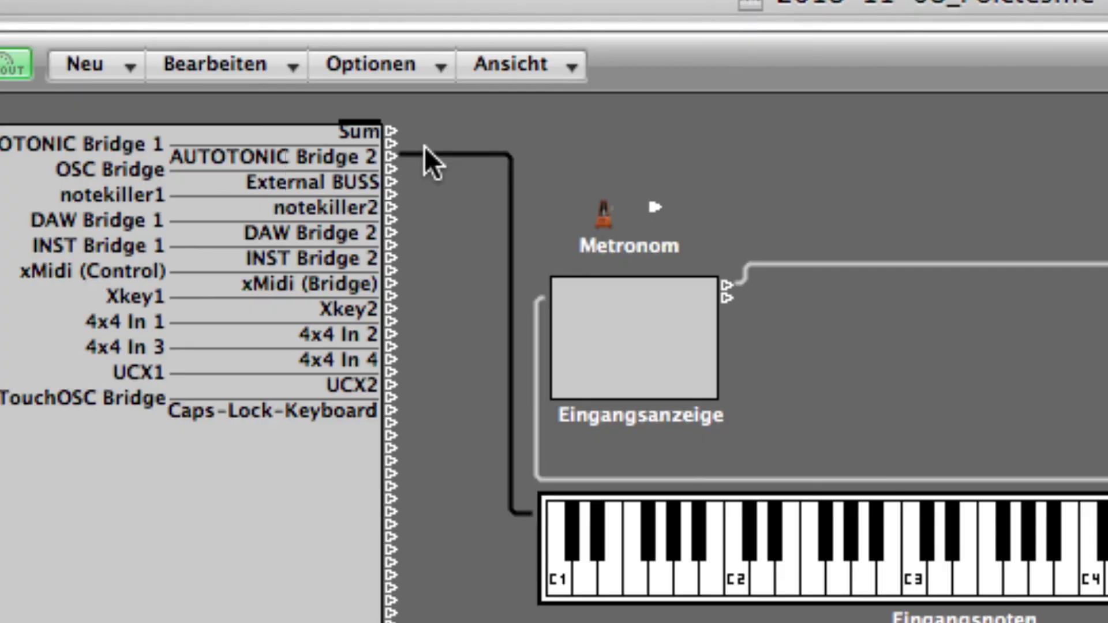
{"action": "left_click", "coordinate": [424, 147]}
{"action": "left_click_drag", "start_coordinate": [396, 156], "coordinate": [552, 504]}
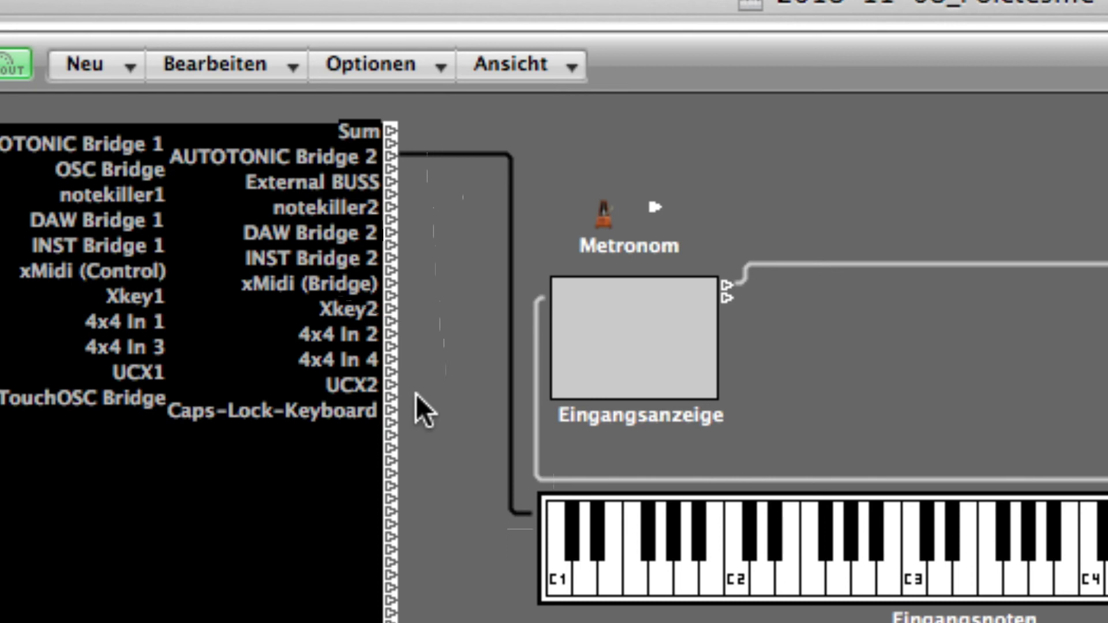
- Cable the 4x4 In 1 and Xkey1 ports of the physical input to the Eingangsnoten keyboard object
{"action": "left_click", "coordinate": [392, 319]}
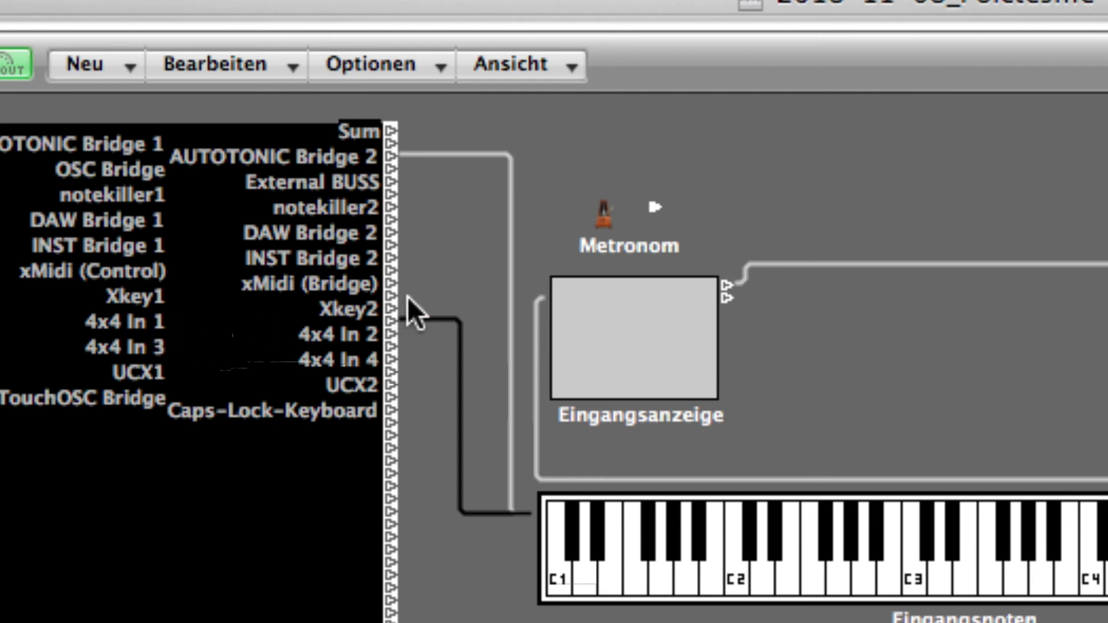
{"action": "left_click_drag", "start_coordinate": [391, 295], "coordinate": [522, 513]}
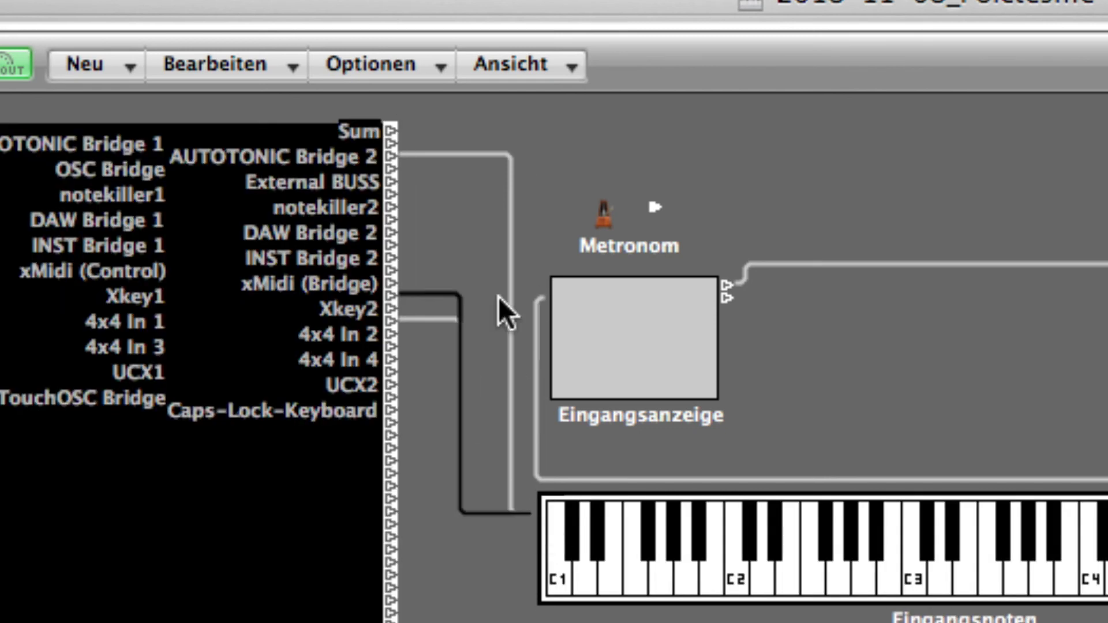
{"action": "left_click", "coordinate": [480, 216]}
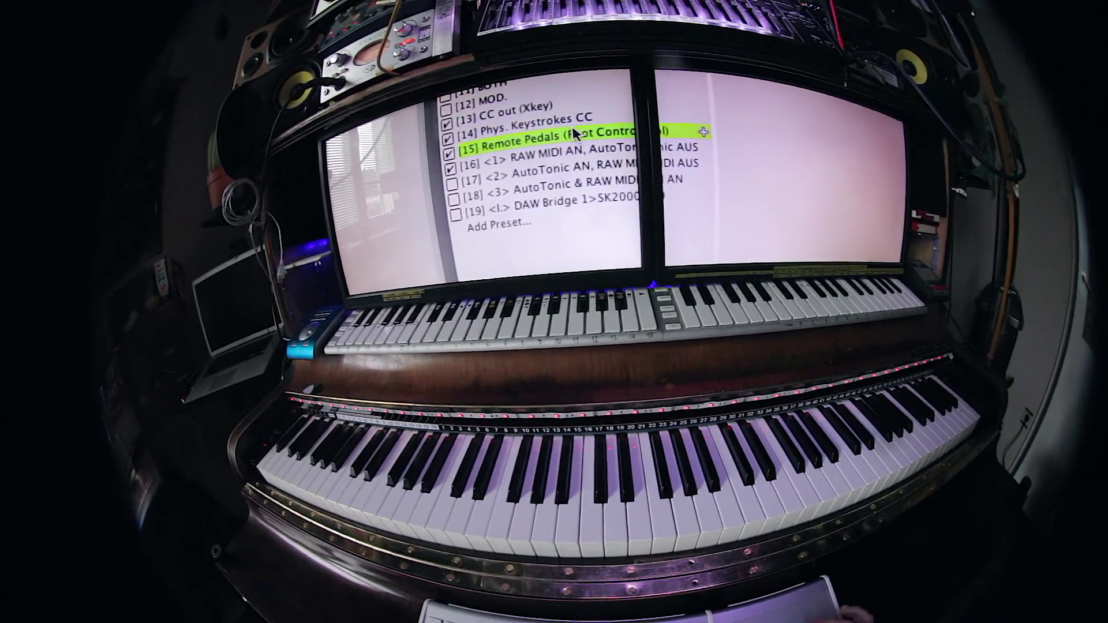
{"action": "left_click", "coordinate": [577, 135]}
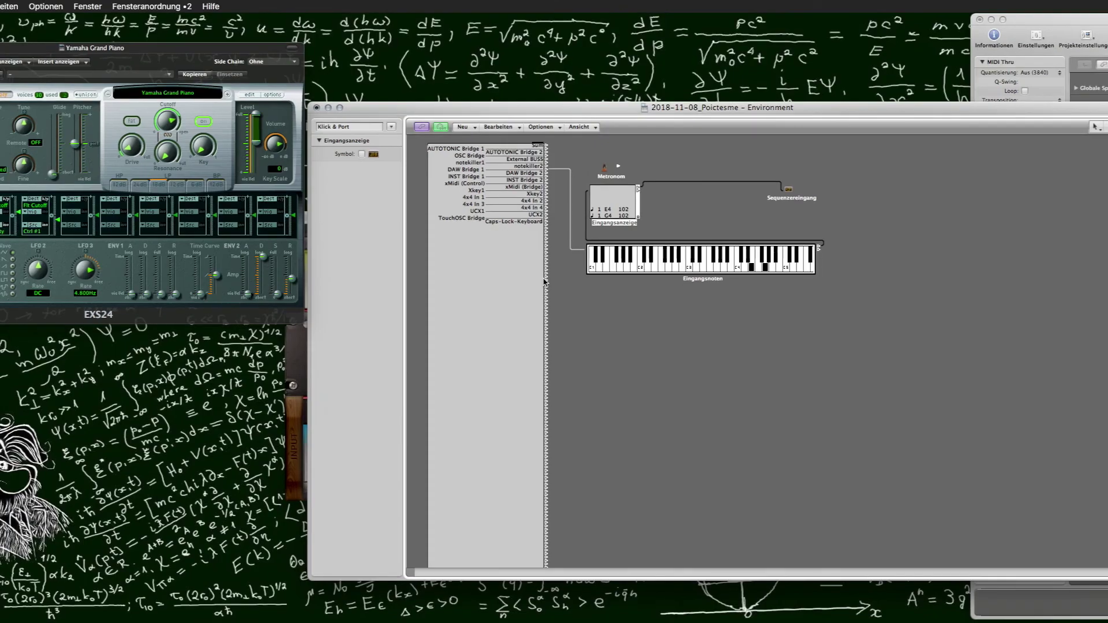
- Switch to AutoTonic and move its window down so the Eingangsanzeige event display is uncovered
{"action": "key", "text": "super+Tab"}
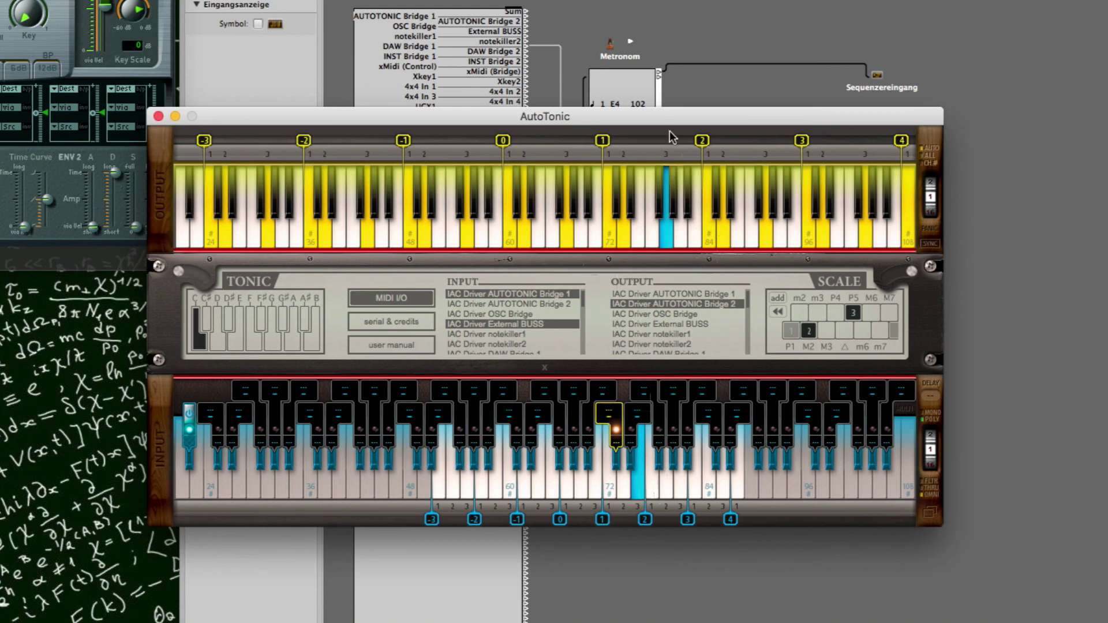
{"action": "left_click_drag", "start_coordinate": [672, 143], "coordinate": [666, 168]}
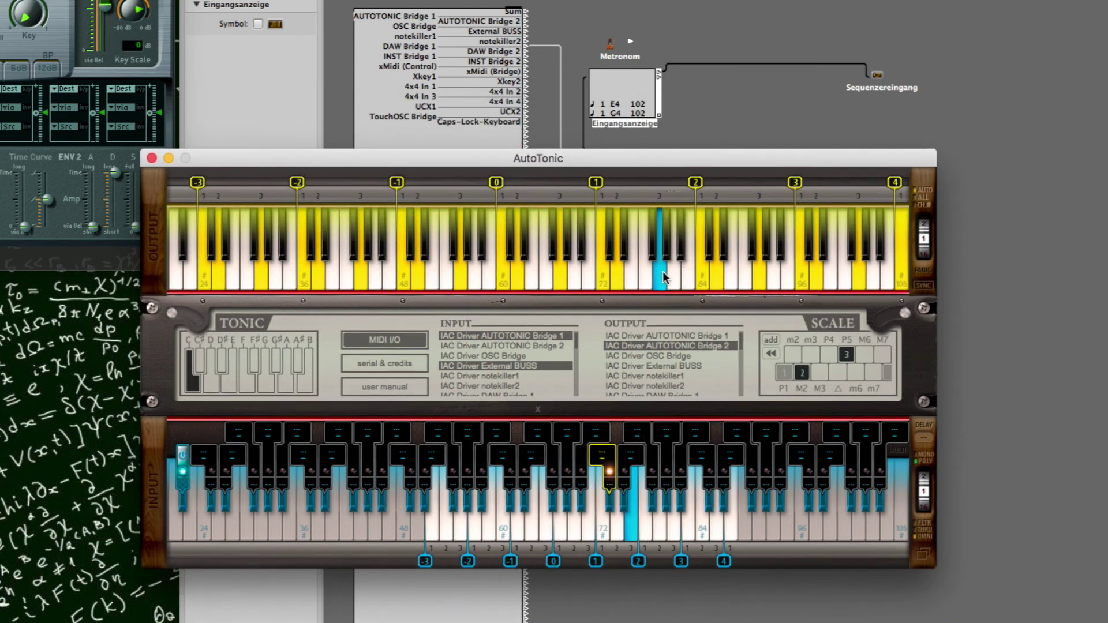
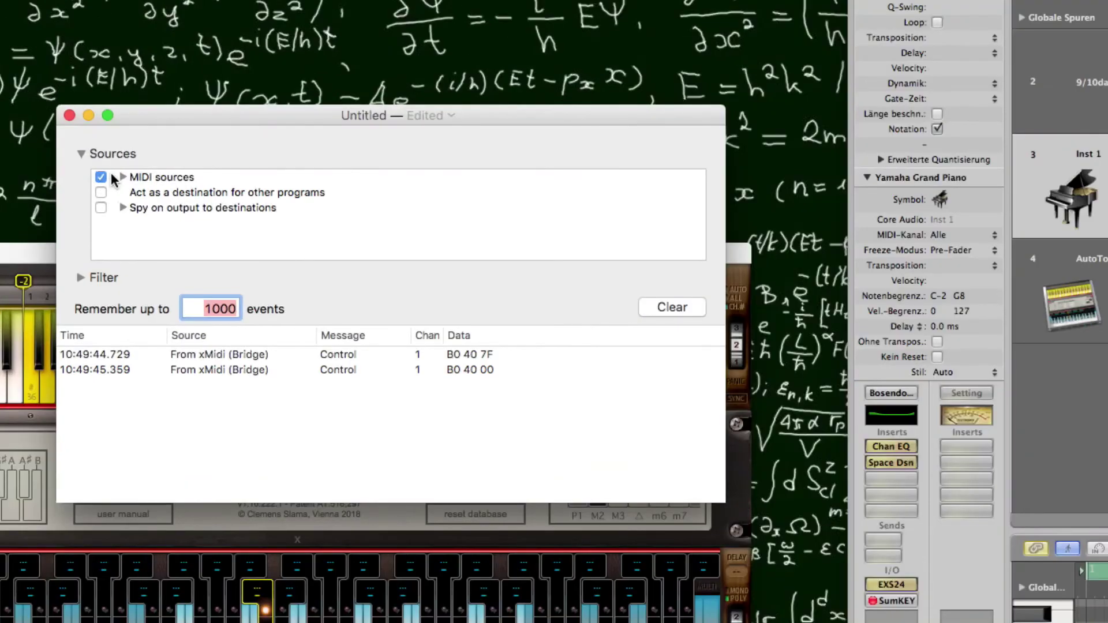
- Clear the event log and limit the monitored MIDI sources to AUTOTONIC Bridge 1 and AUTOTONIC Bridge 2
{"action": "left_click", "coordinate": [101, 180]}
{"action": "left_click", "coordinate": [121, 177]}
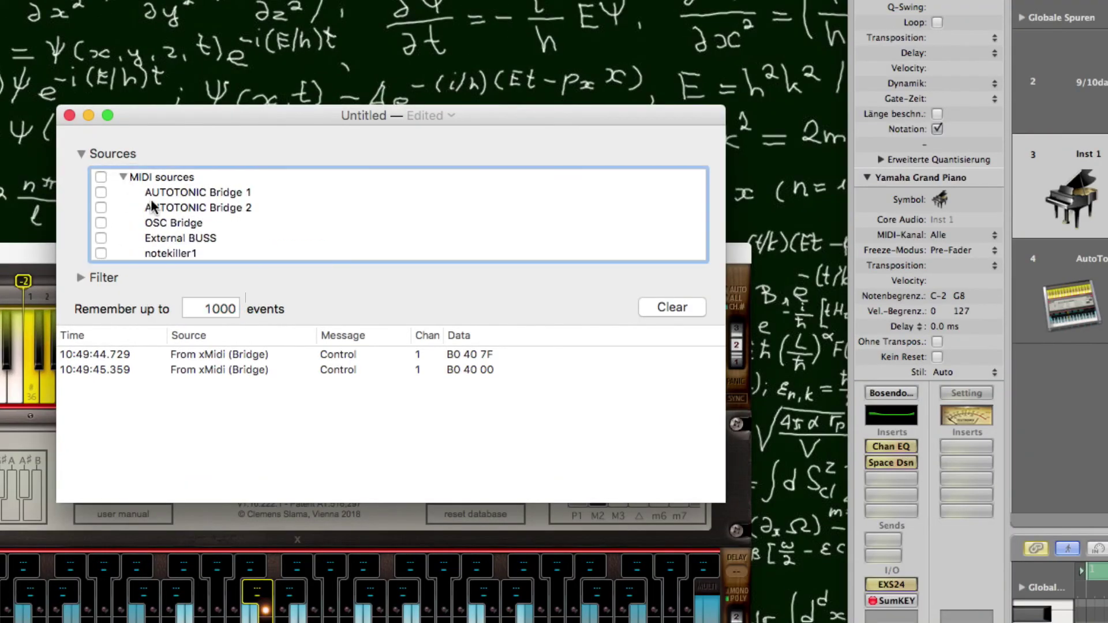
{"action": "key", "text": "super+k"}
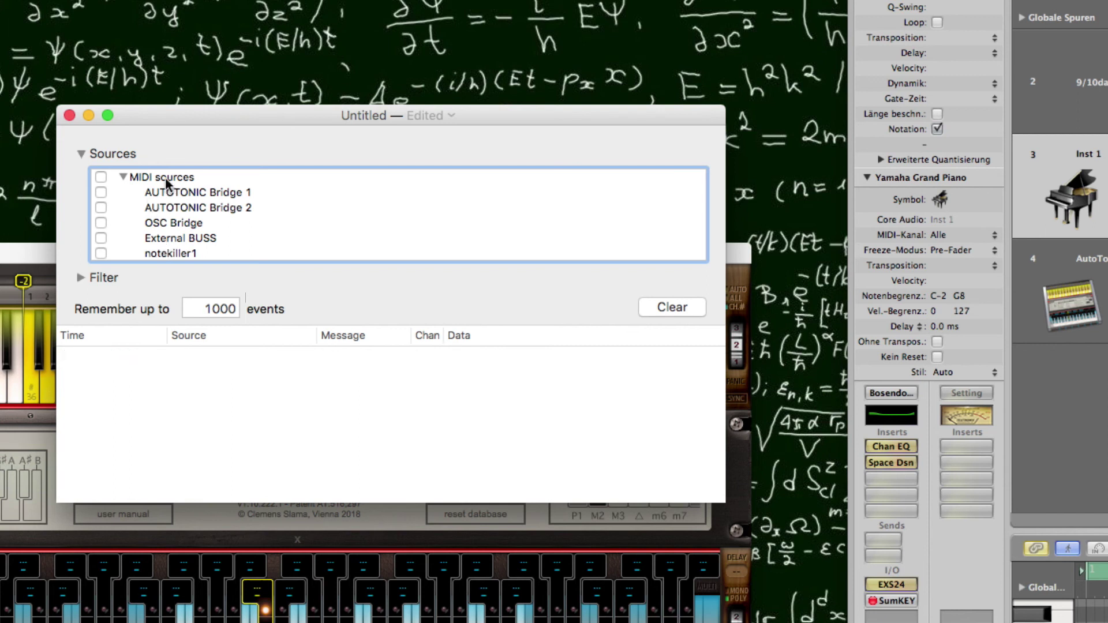
{"action": "left_click", "coordinate": [100, 208]}
{"action": "scroll", "coordinate": [133, 216], "scroll_direction": "down", "scroll_amount": 3}
{"action": "scroll", "coordinate": [132, 216], "scroll_direction": "up", "scroll_amount": 3}
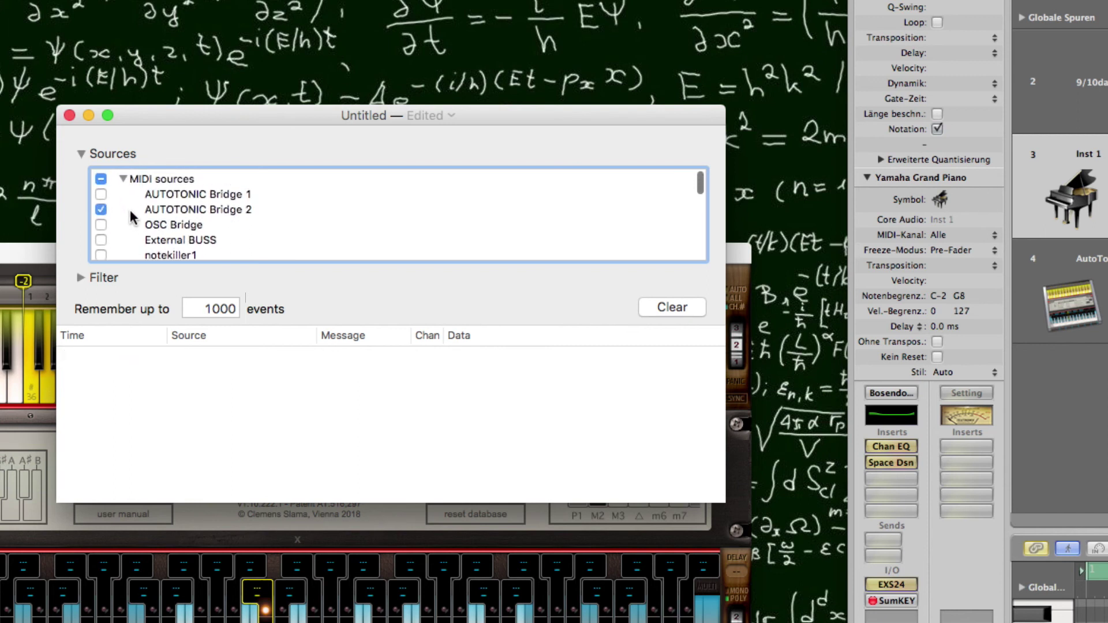
{"action": "left_click", "coordinate": [101, 193]}
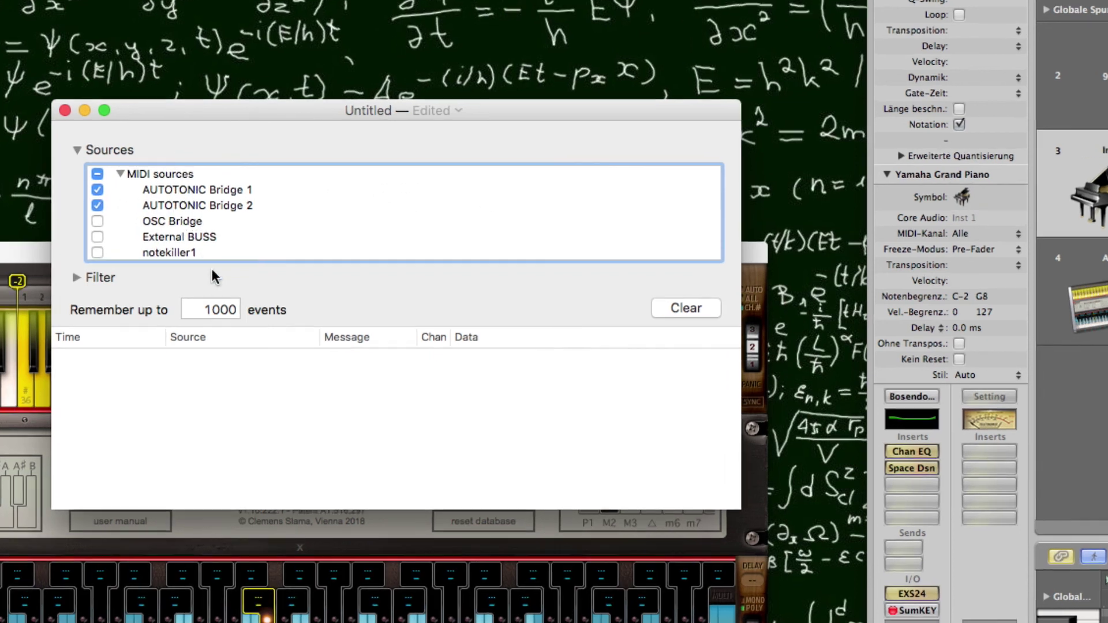
- Clear the recorded events and compare the channels and data of the Note On messages from both AUTOTONIC bridges
{"action": "left_click_drag", "start_coordinate": [497, 111], "coordinate": [348, 114]}
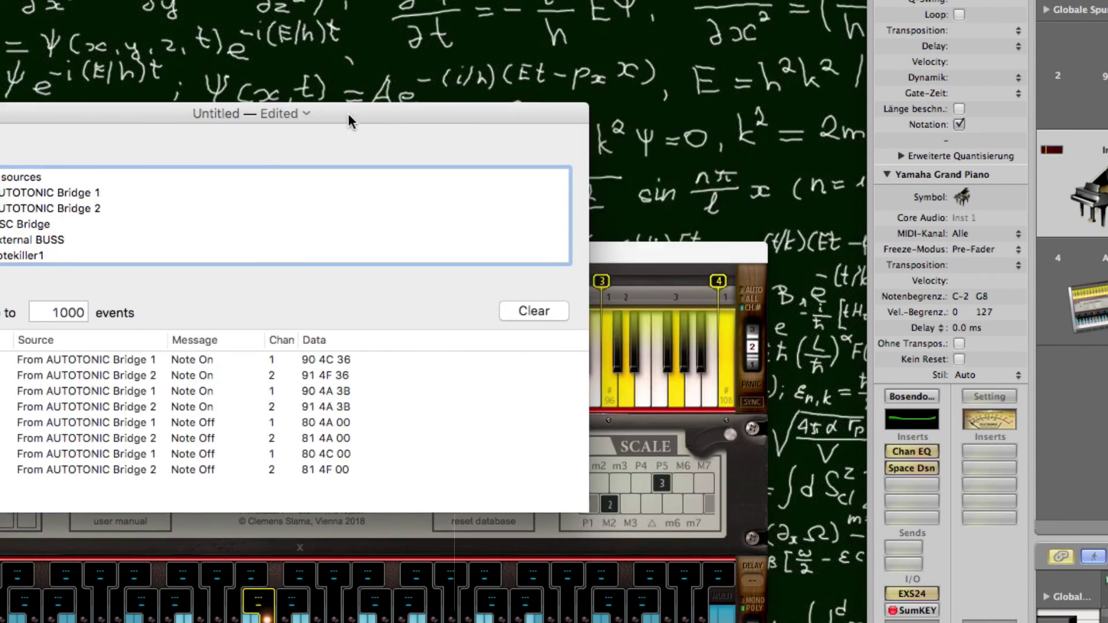
{"action": "key", "text": "super+k"}
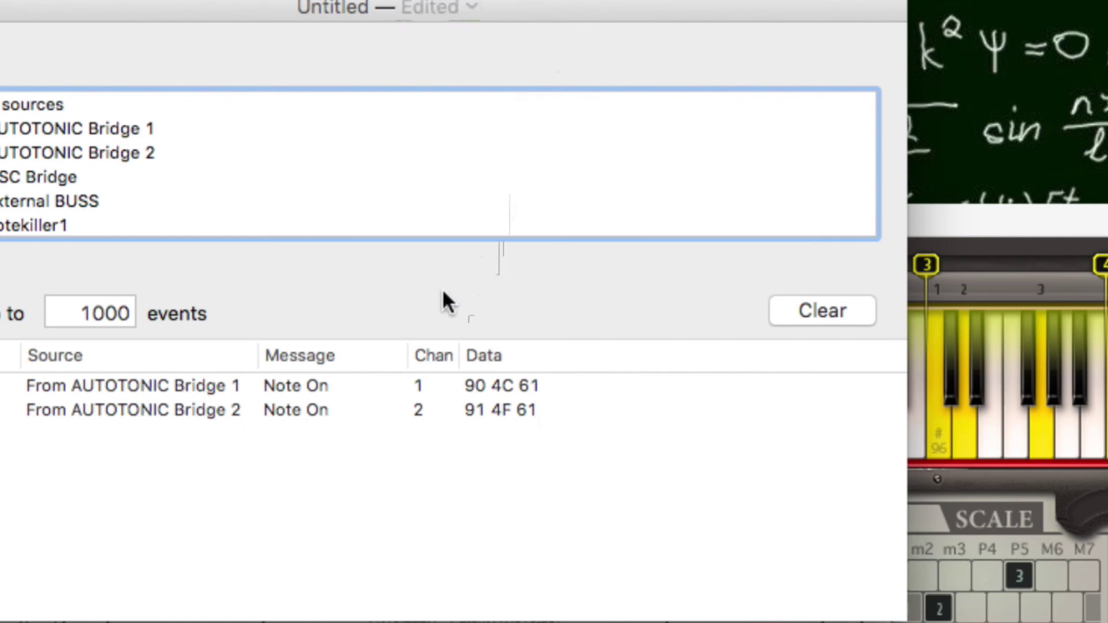
{"action": "left_click", "coordinate": [401, 387]}
{"action": "left_click", "coordinate": [417, 411]}
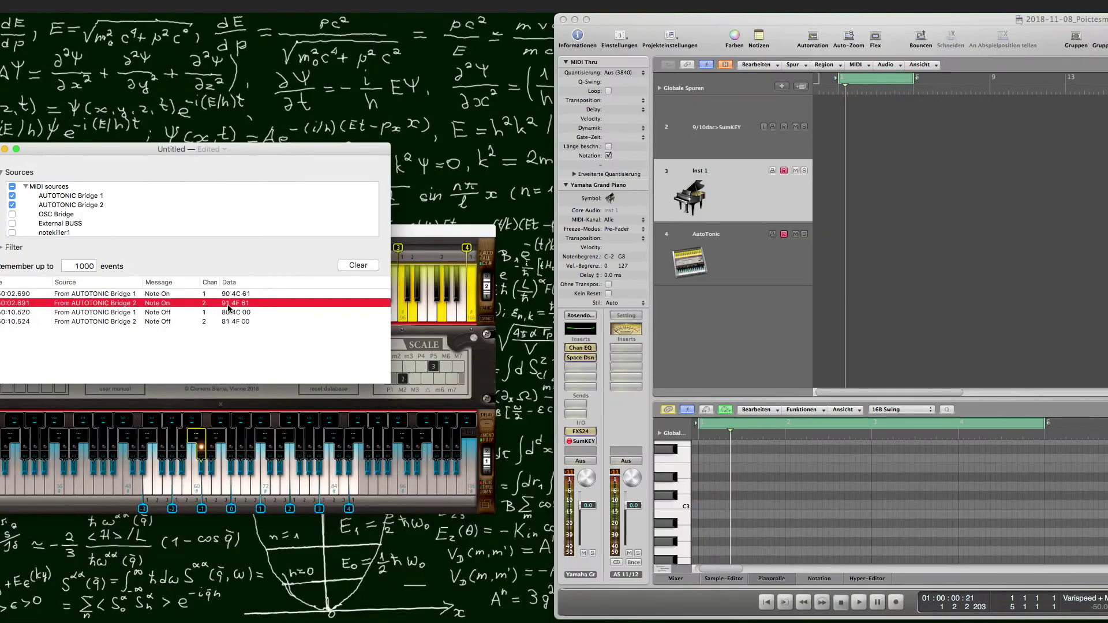
- Show the recording (Aufnahme) page of the project settings
{"action": "left_click", "coordinate": [425, 271]}
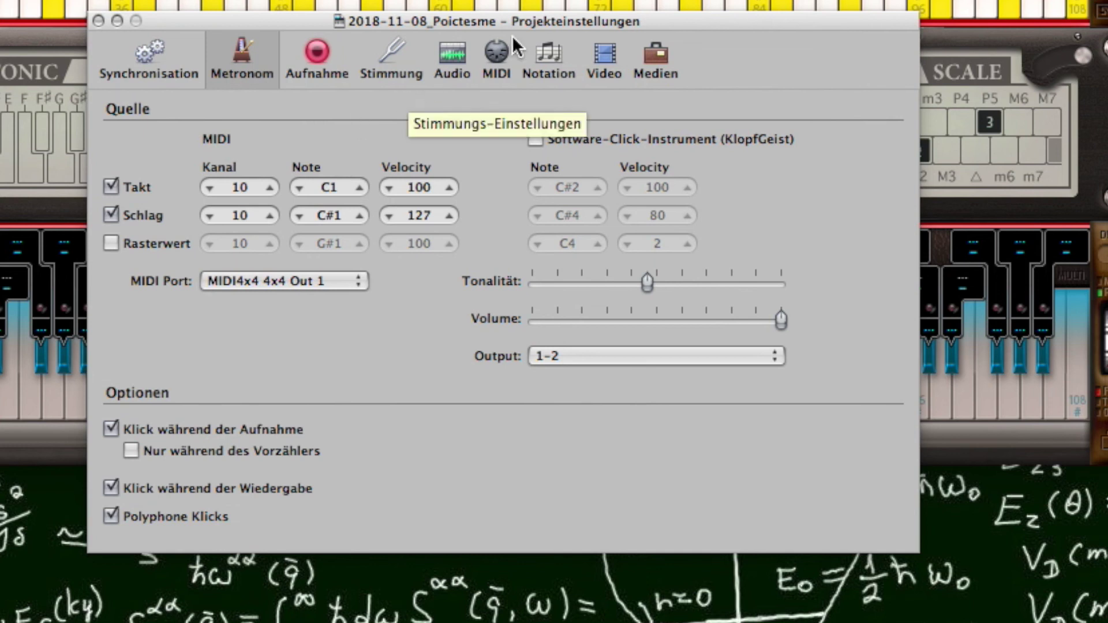
{"action": "left_click", "coordinate": [498, 51]}
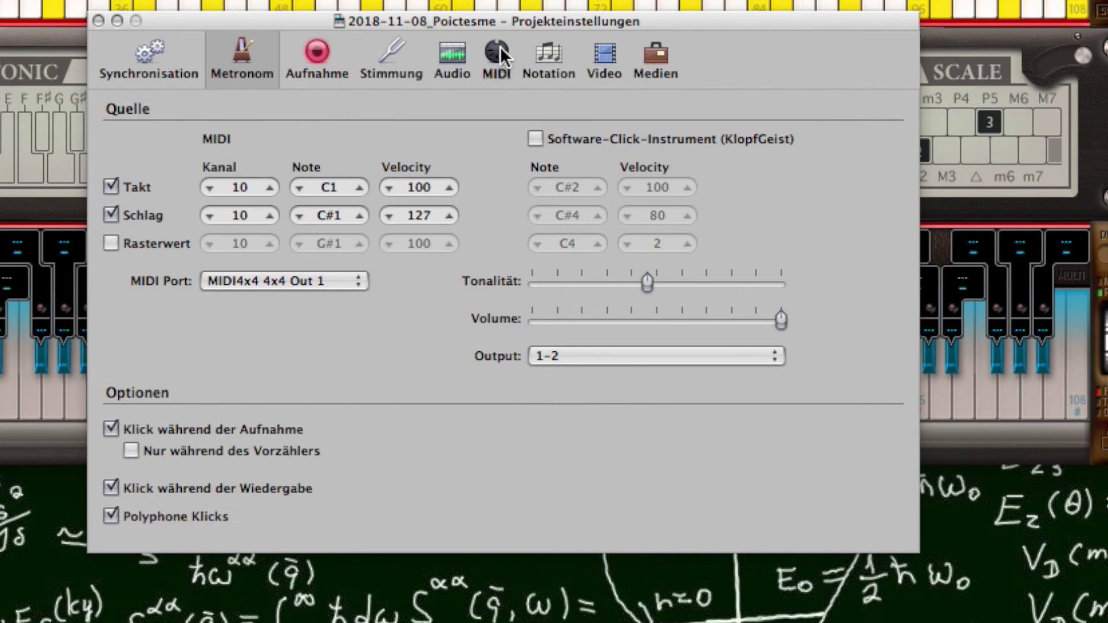
{"action": "left_click", "coordinate": [321, 58]}
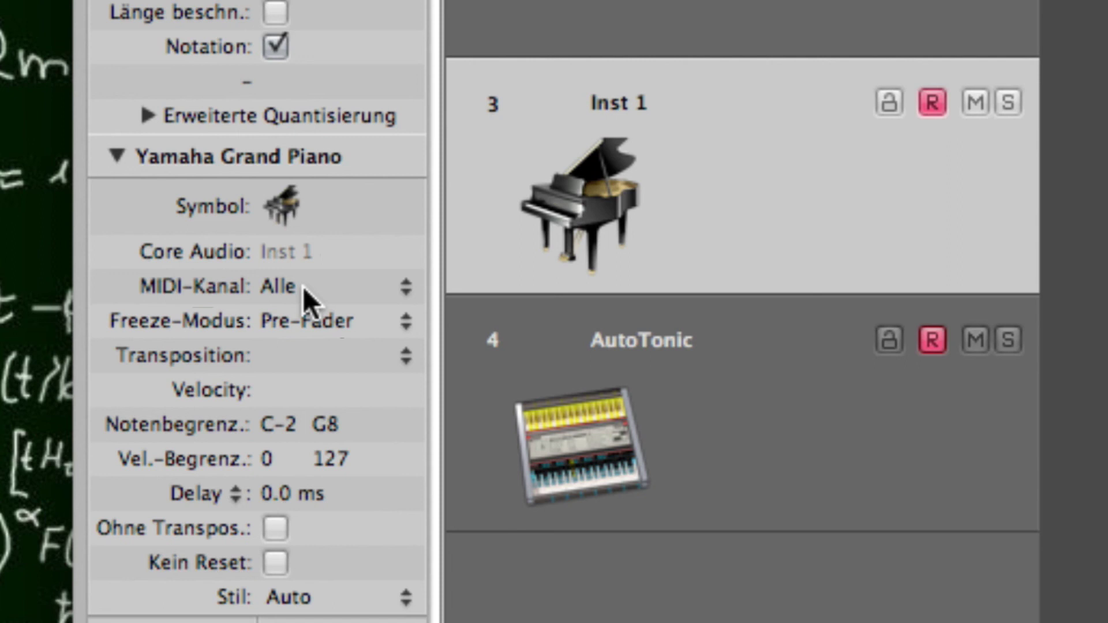
- Set the MIDI channel (MIDI-Kanal) of the Yamaha Grand Piano instrument on the Inst 1 track to 2
{"action": "left_click", "coordinate": [304, 286]}
{"action": "left_click", "coordinate": [305, 307]}
{"action": "left_click", "coordinate": [306, 300]}
{"action": "left_click", "coordinate": [308, 311]}
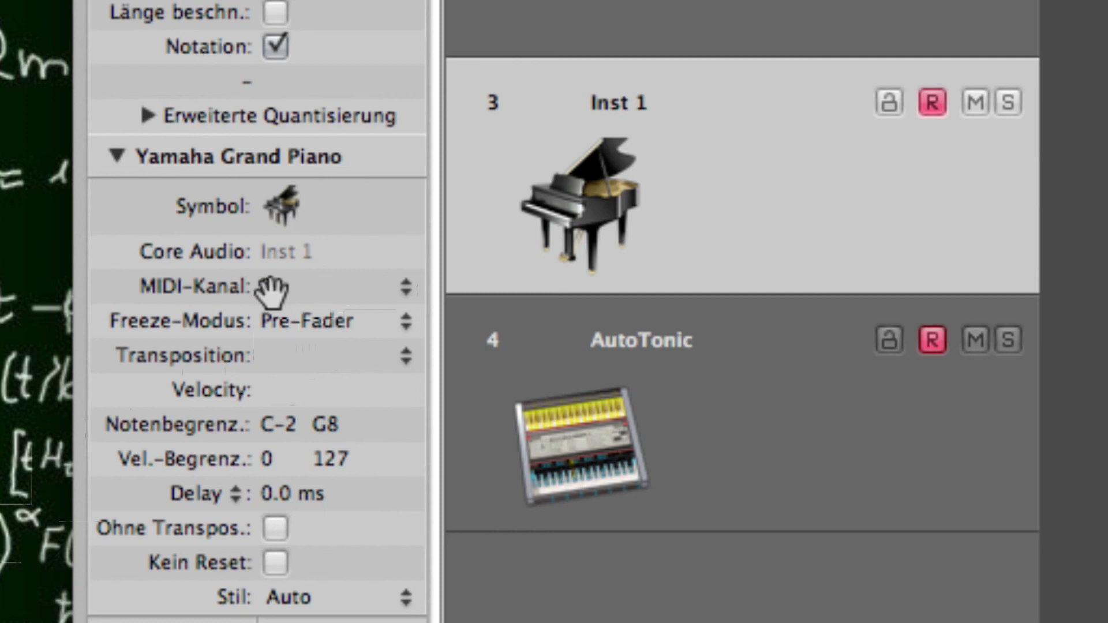
- Check the port and channel parameters of the AutoTonic track against those of the Inst 1 track
{"action": "left_click", "coordinate": [603, 335]}
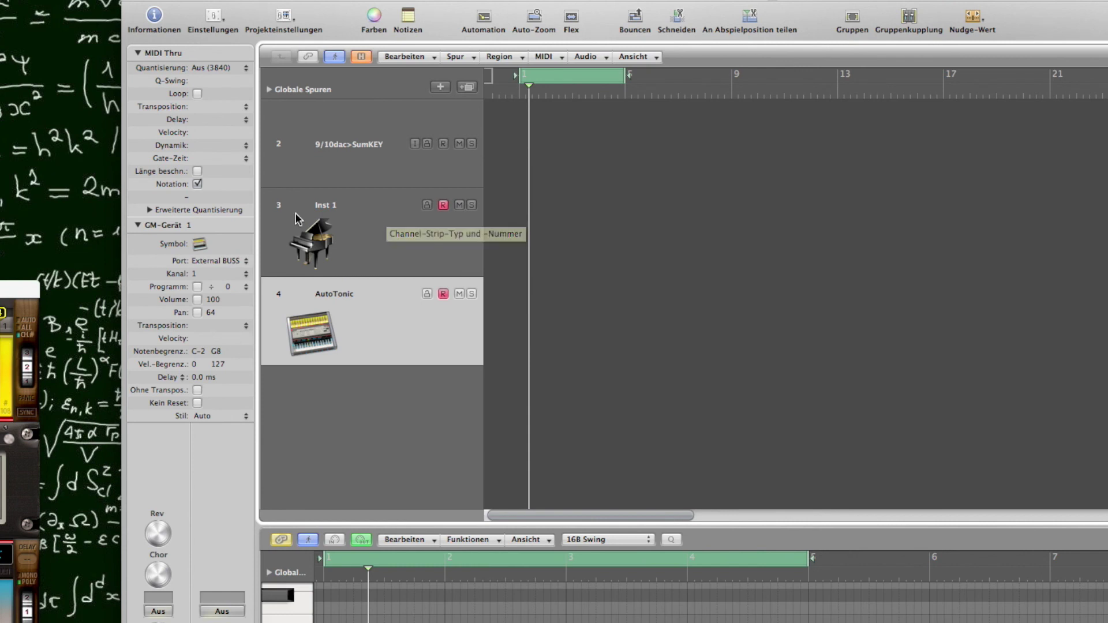
{"action": "left_click", "coordinate": [295, 207]}
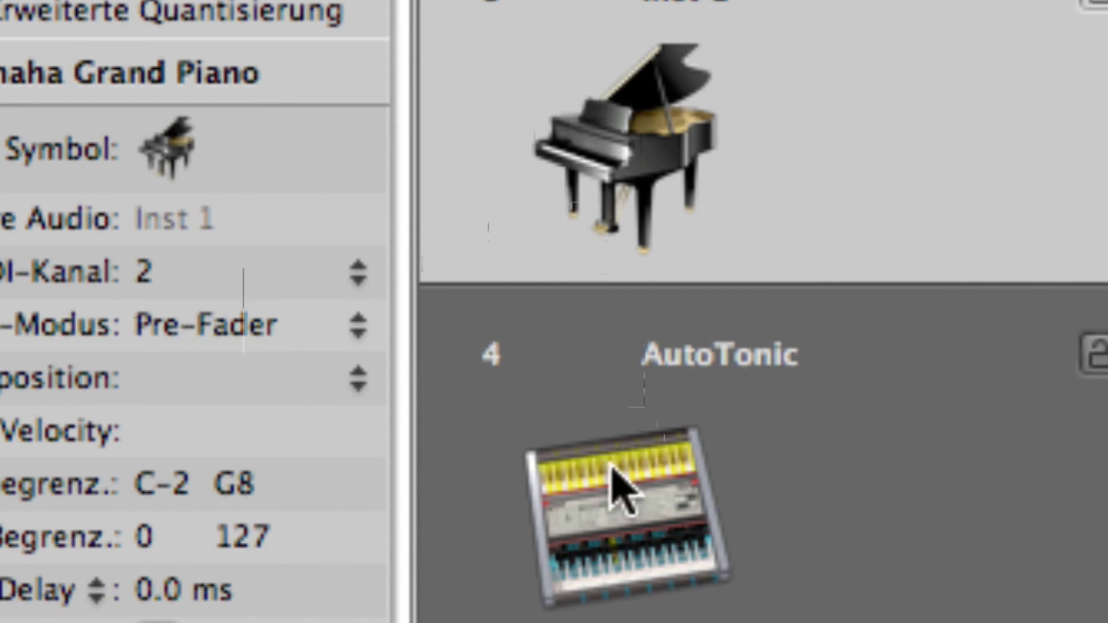
{"action": "left_click", "coordinate": [909, 418]}
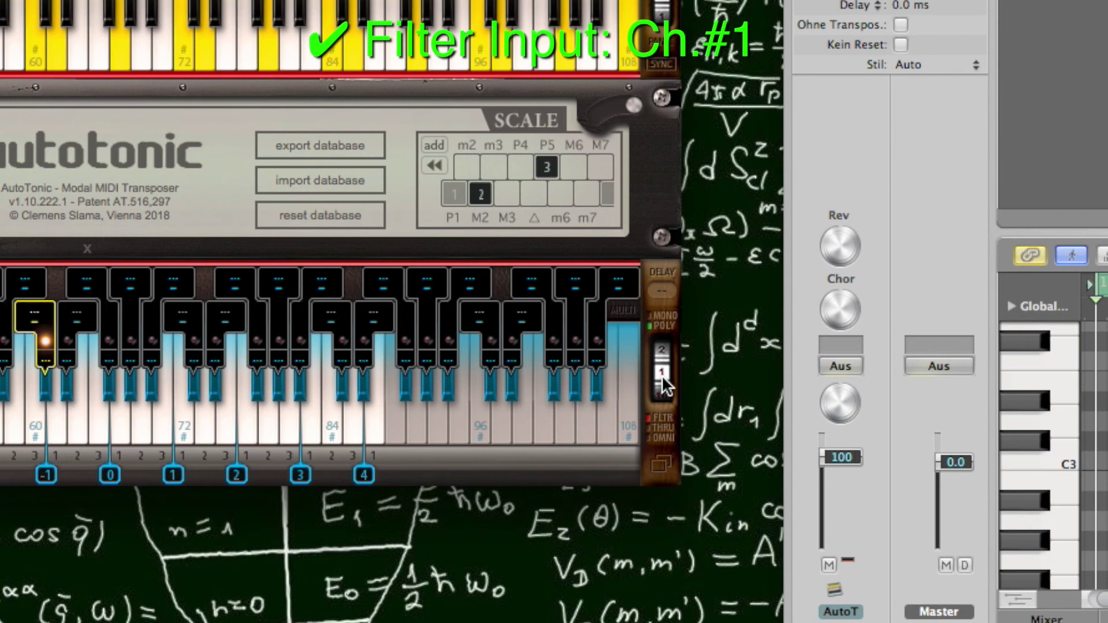
- Review AutoTonic's input channel filter and the IAC Driver External BUSS input in its MIDI I/O settings
{"action": "scroll", "coordinate": [668, 17], "scroll_direction": "up", "scroll_amount": 1}
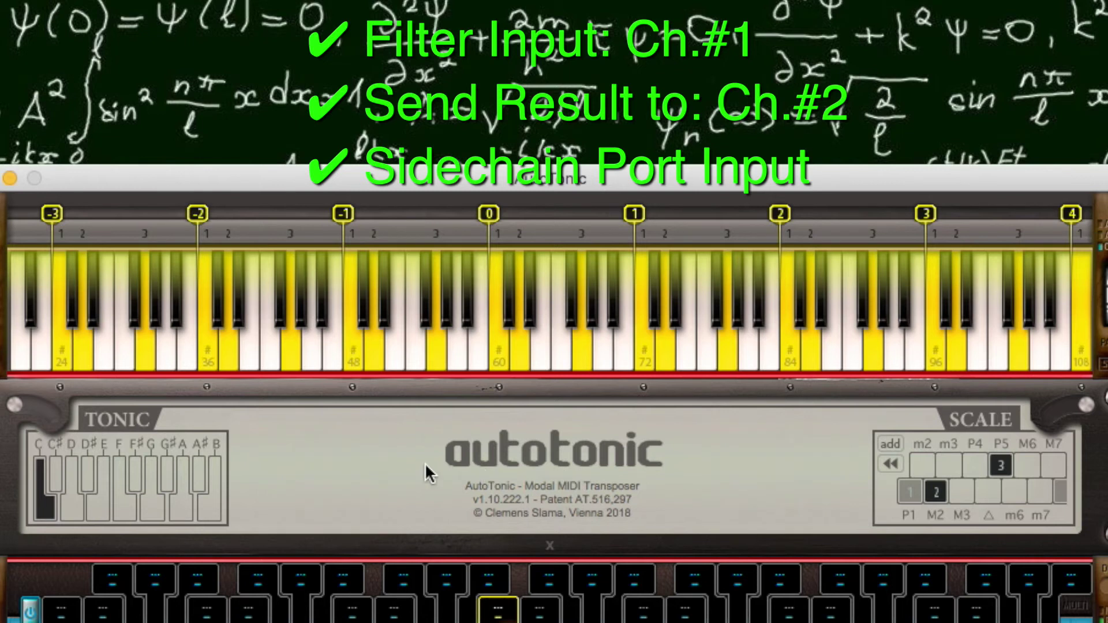
{"action": "left_click", "coordinate": [425, 462]}
{"action": "left_click", "coordinate": [339, 445]}
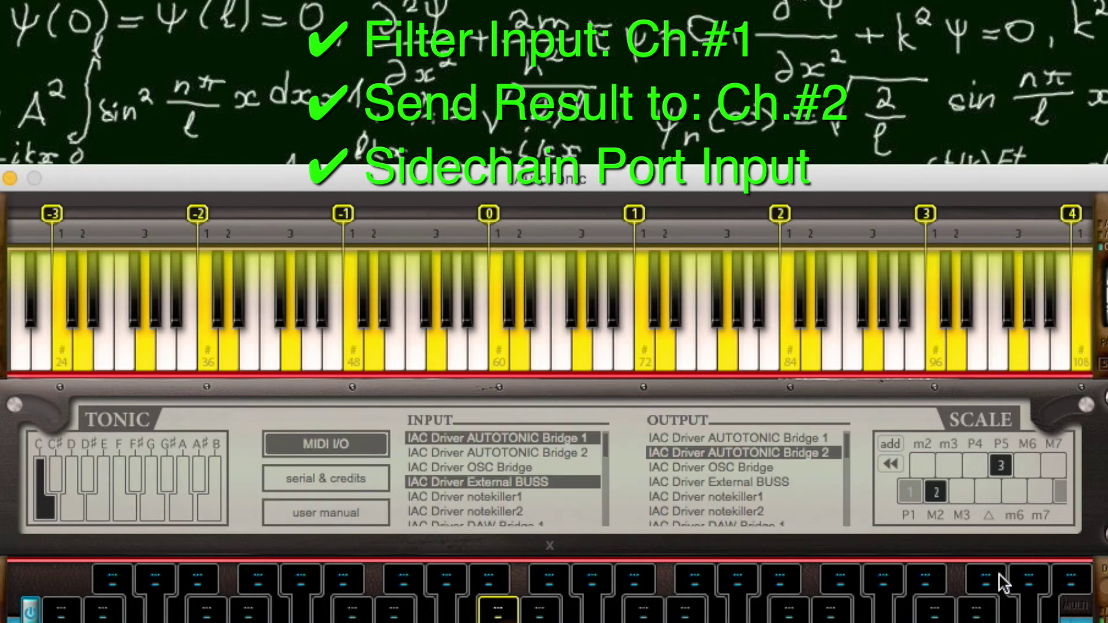
{"action": "left_click", "coordinate": [521, 484]}
{"action": "left_click", "coordinate": [519, 479]}
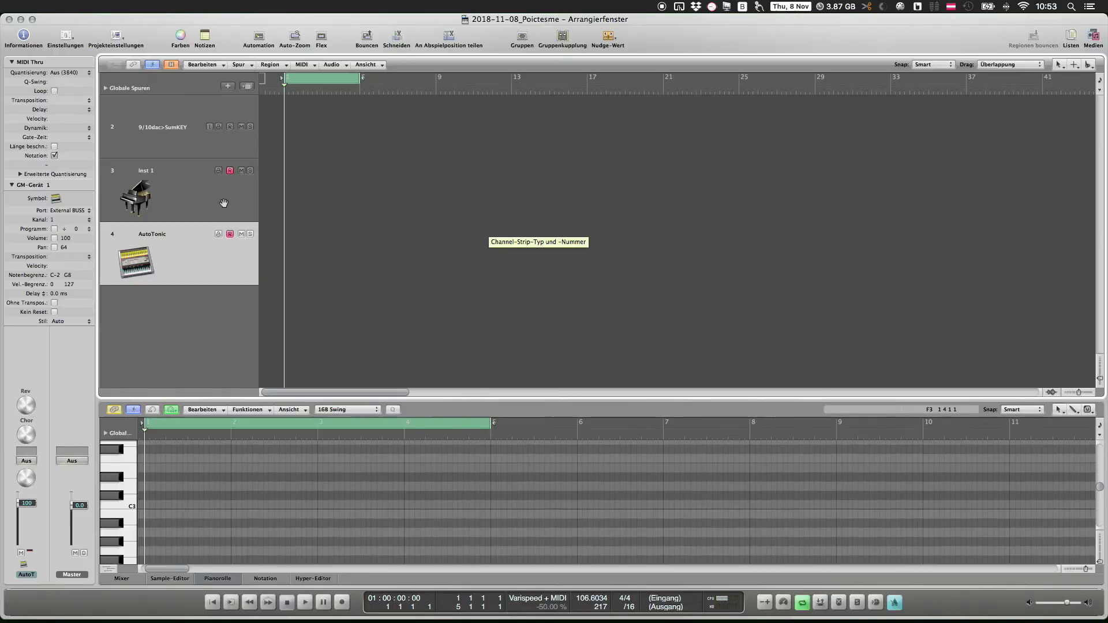
- Select the Inst 1 and AutoTonic tracks in turn to review the two record-enabled MIDI tracks and their parameters
{"action": "left_click", "coordinate": [222, 200]}
{"action": "left_click", "coordinate": [214, 247]}
{"action": "left_click", "coordinate": [210, 213]}
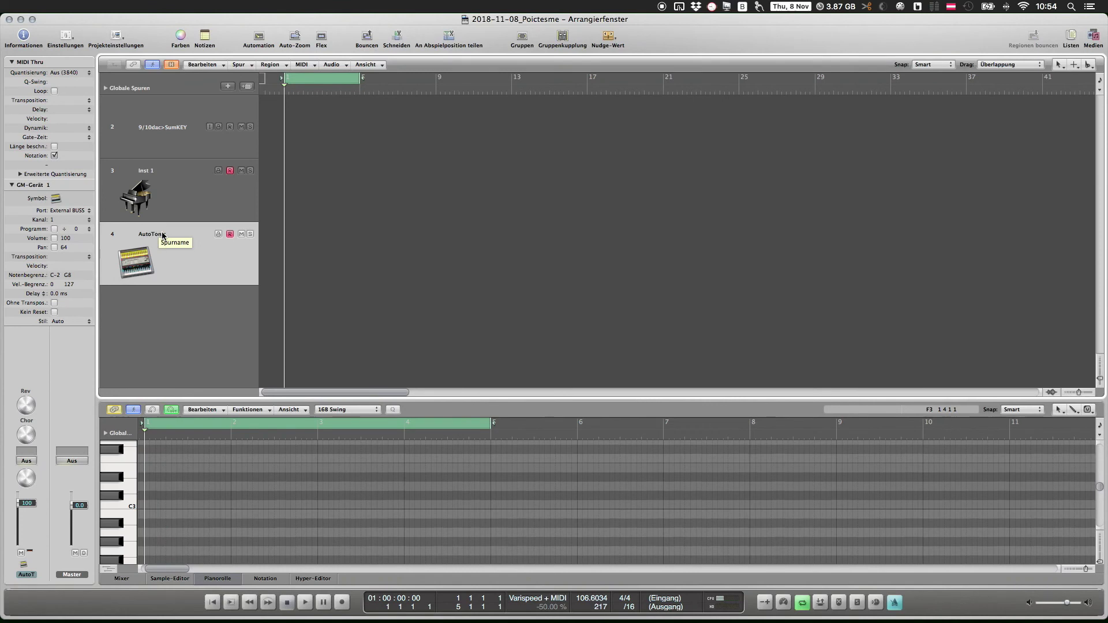
{"action": "left_click", "coordinate": [171, 203]}
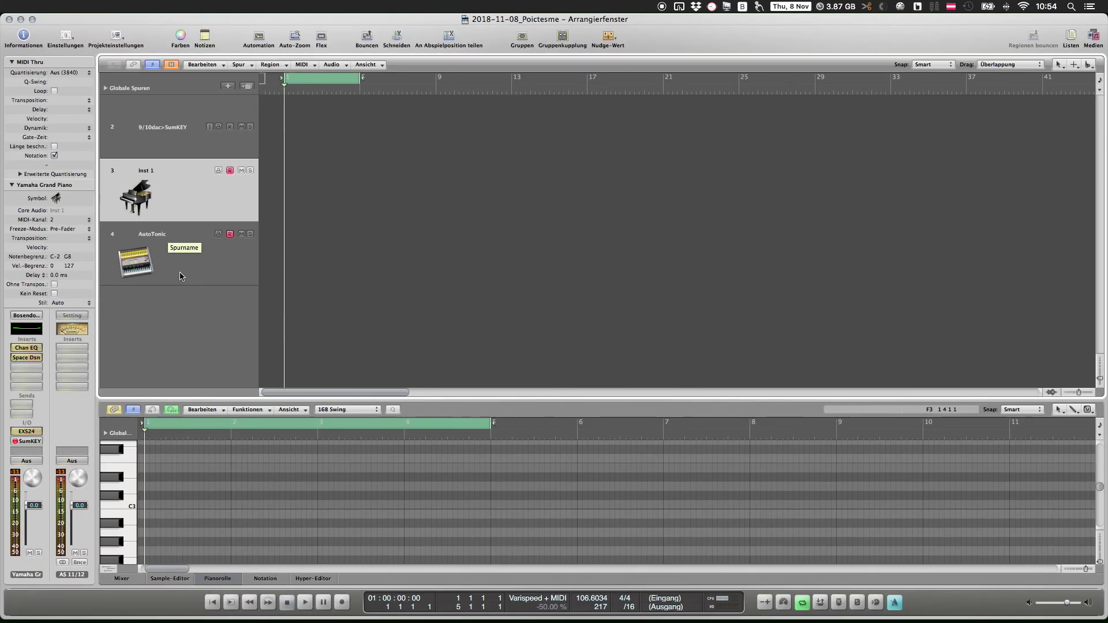
{"action": "left_click", "coordinate": [181, 254]}
{"action": "left_click", "coordinate": [182, 207]}
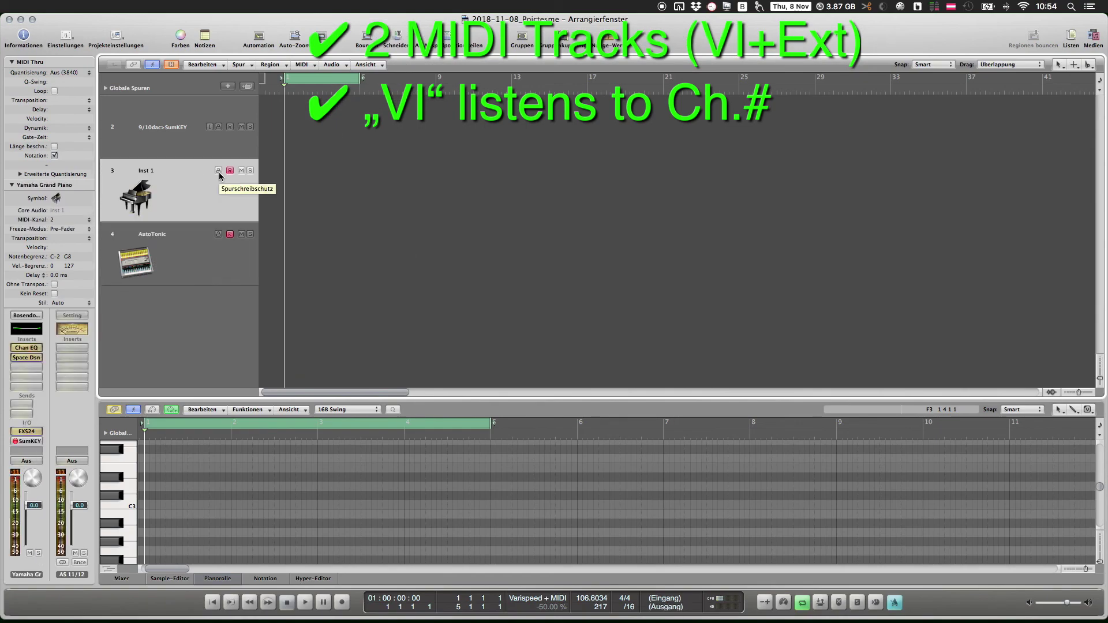
{"action": "left_click", "coordinate": [191, 233]}
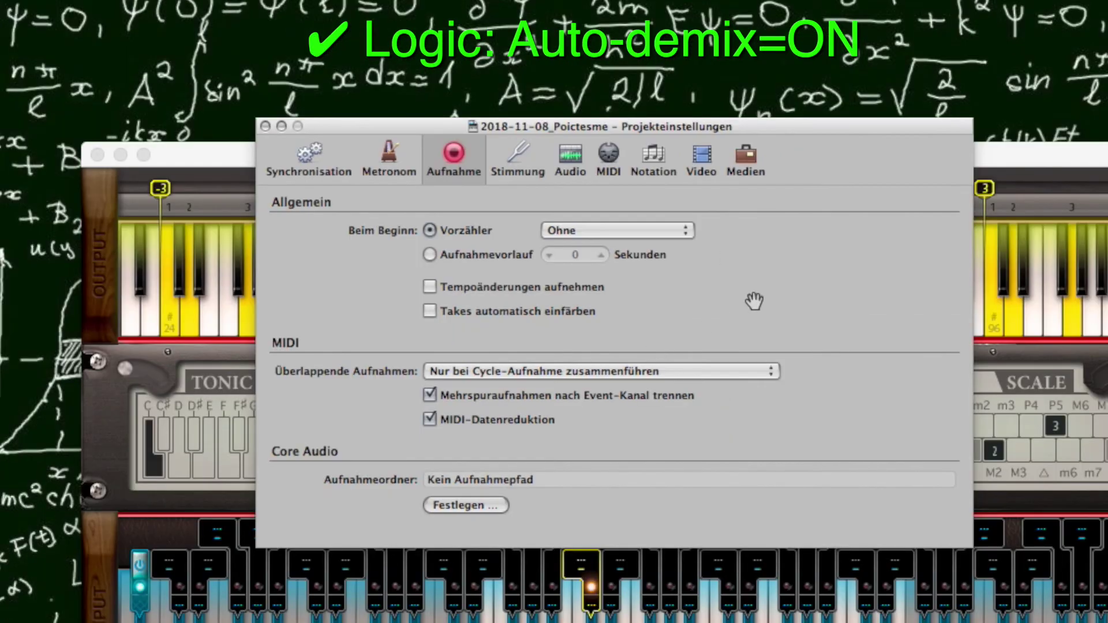
- Close the project settings window
{"action": "key", "text": "super+w"}
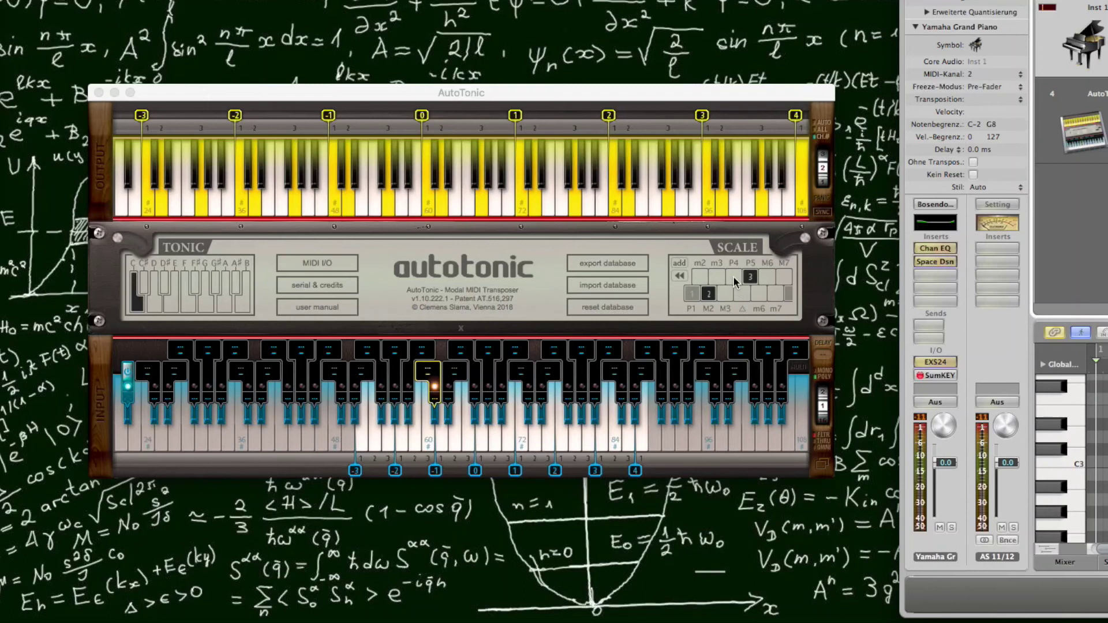
- Change the AutoTonic scale to the five notes P1, M2, M3, P5 and M6
{"action": "left_click", "coordinate": [733, 277]}
{"action": "left_click", "coordinate": [725, 294]}
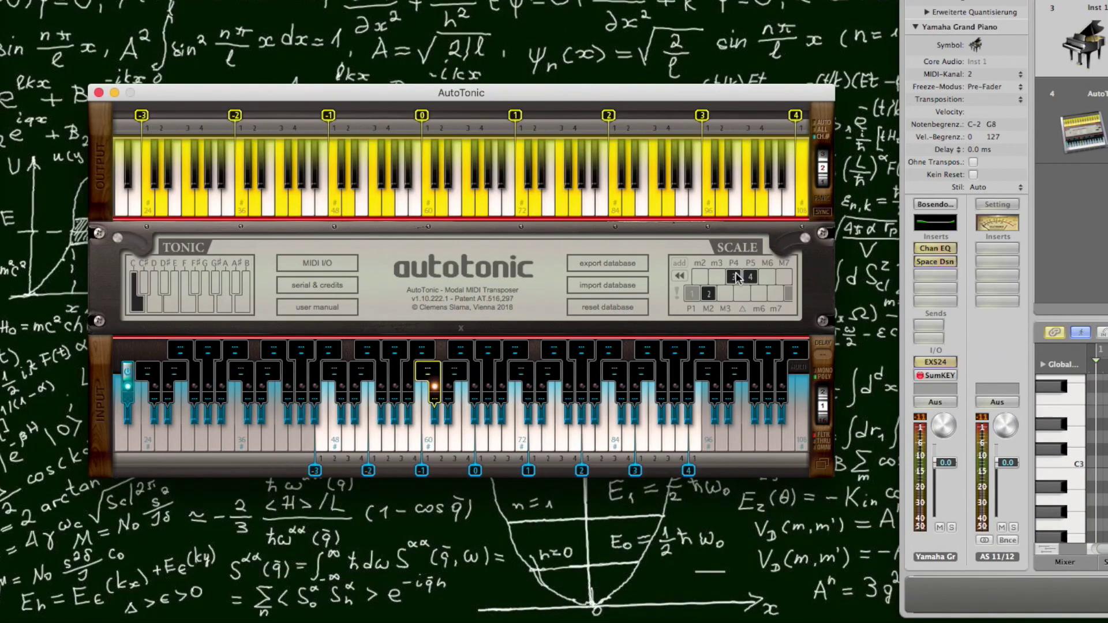
{"action": "left_click", "coordinate": [742, 294]}
{"action": "left_click", "coordinate": [767, 277]}
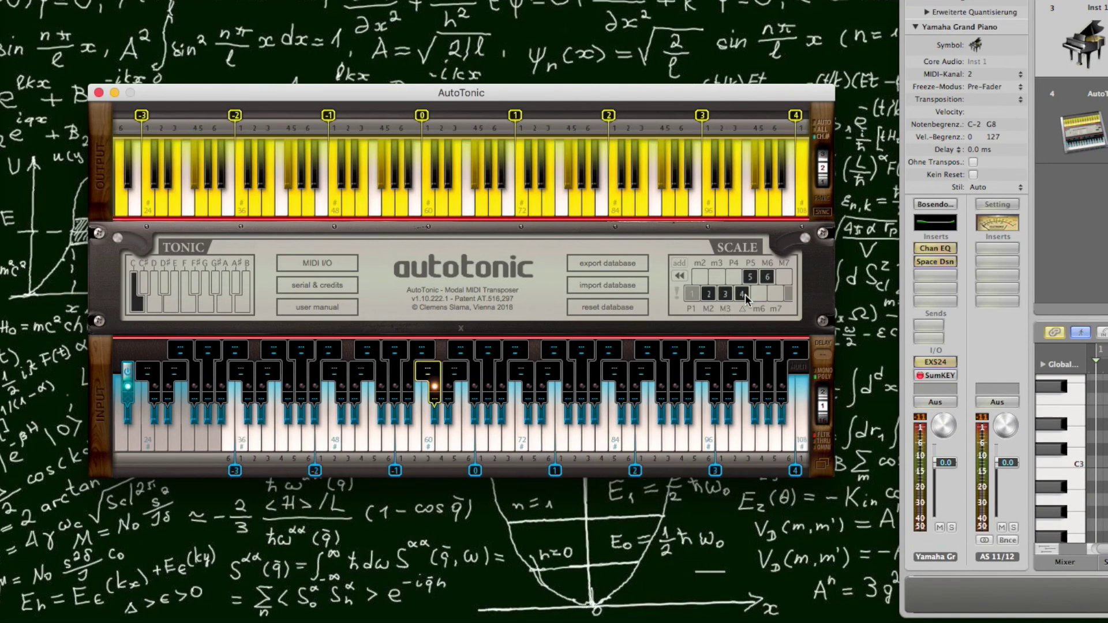
{"action": "left_click", "coordinate": [743, 294]}
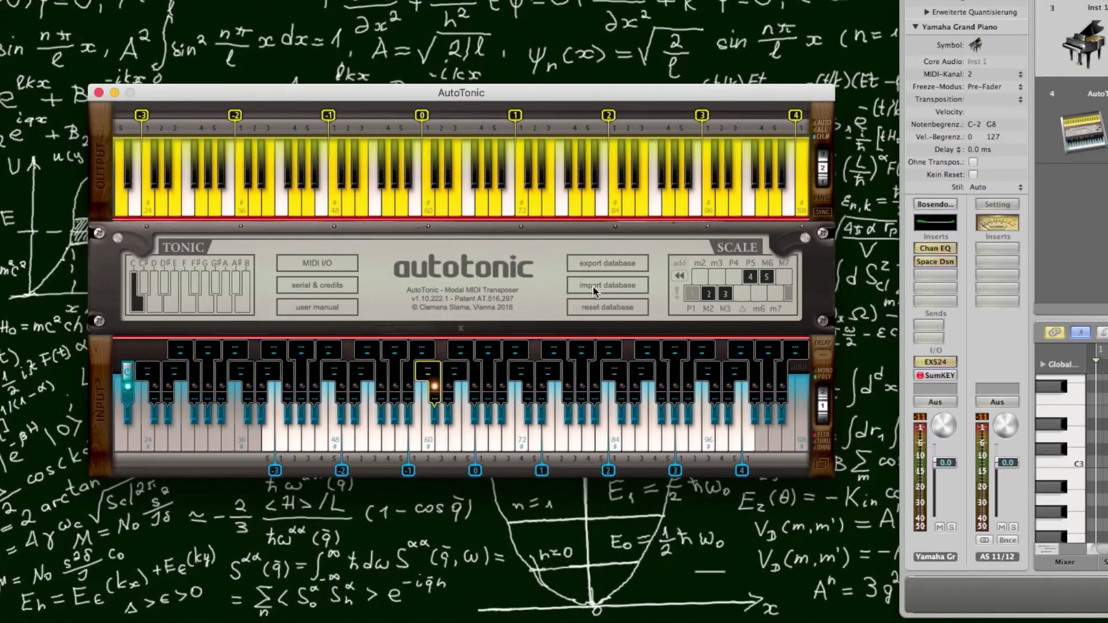
- Open AutoTonic's scale database and switch the M3 degree off and on repeatedly to compare how the scale is identified
{"action": "left_click", "coordinate": [657, 272]}
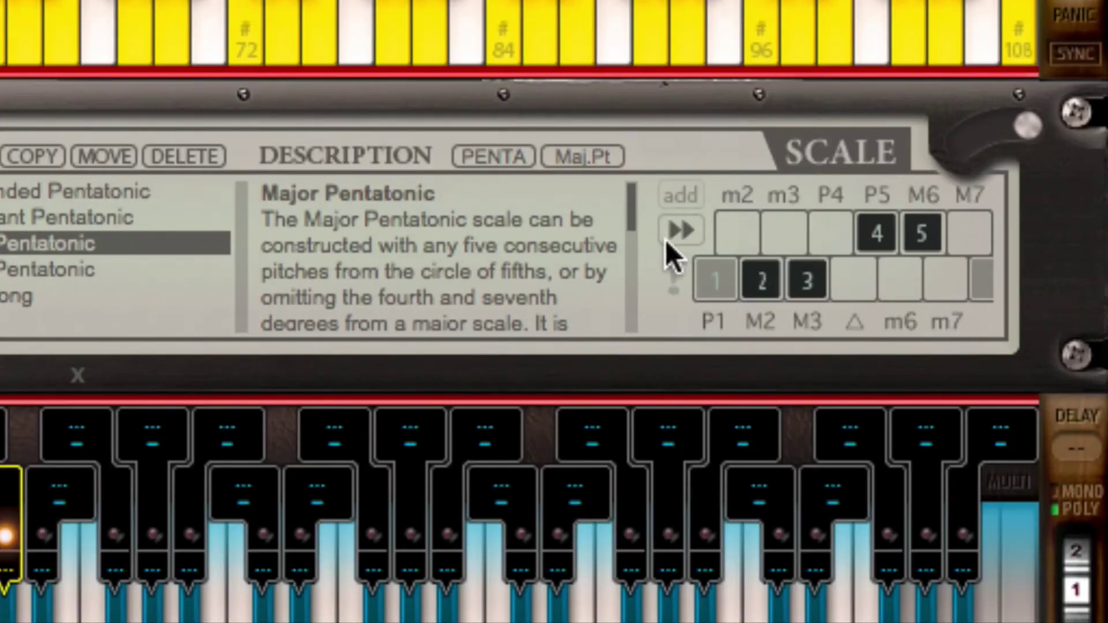
{"action": "left_click", "coordinate": [796, 272]}
{"action": "left_click", "coordinate": [795, 269]}
{"action": "left_click", "coordinate": [795, 269]}
{"action": "left_click", "coordinate": [795, 269]}
{"action": "left_click", "coordinate": [797, 272]}
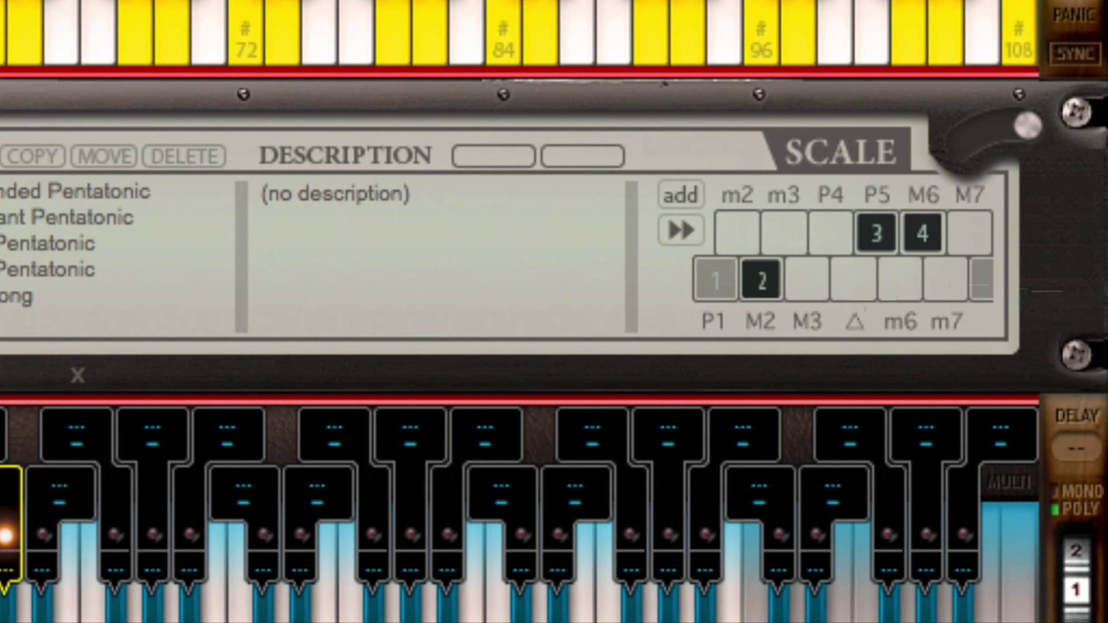
{"action": "left_click", "coordinate": [800, 266]}
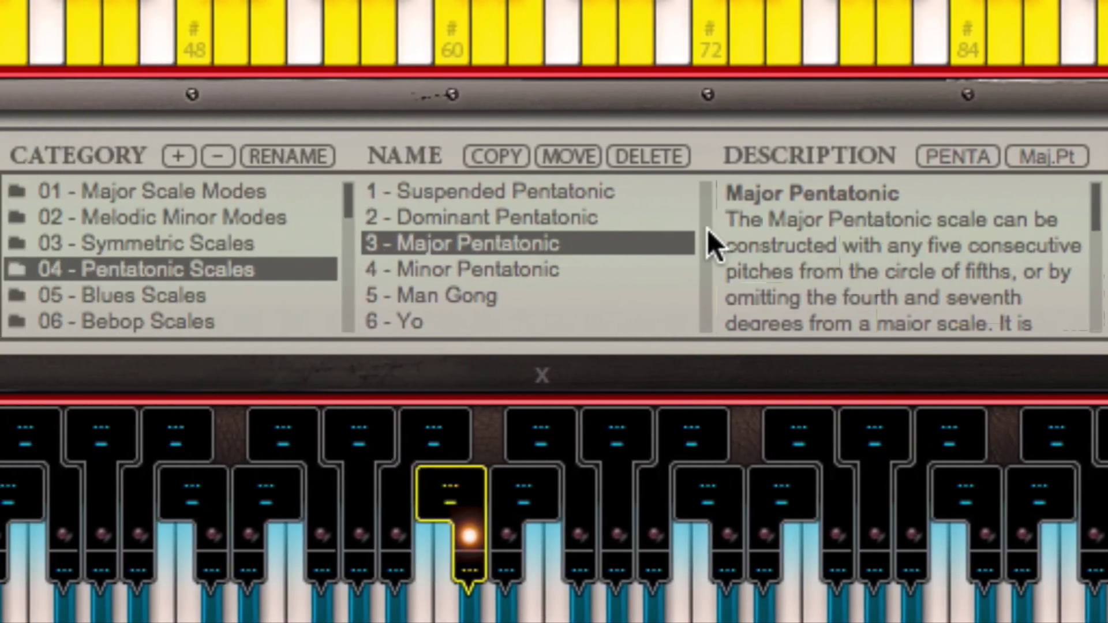
- Open the Major Pentatonic entry's description for editing, read through its text and cancel
{"action": "double_click", "coordinate": [923, 249]}
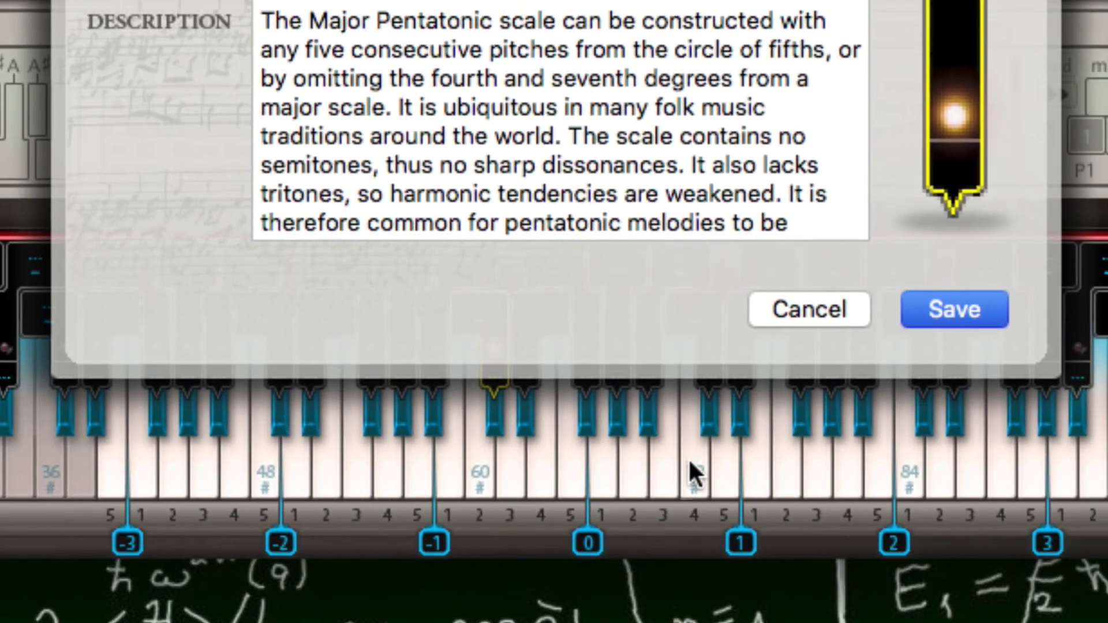
{"action": "scroll", "coordinate": [668, 184], "scroll_direction": "down", "scroll_amount": 3}
{"action": "left_click", "coordinate": [801, 310]}
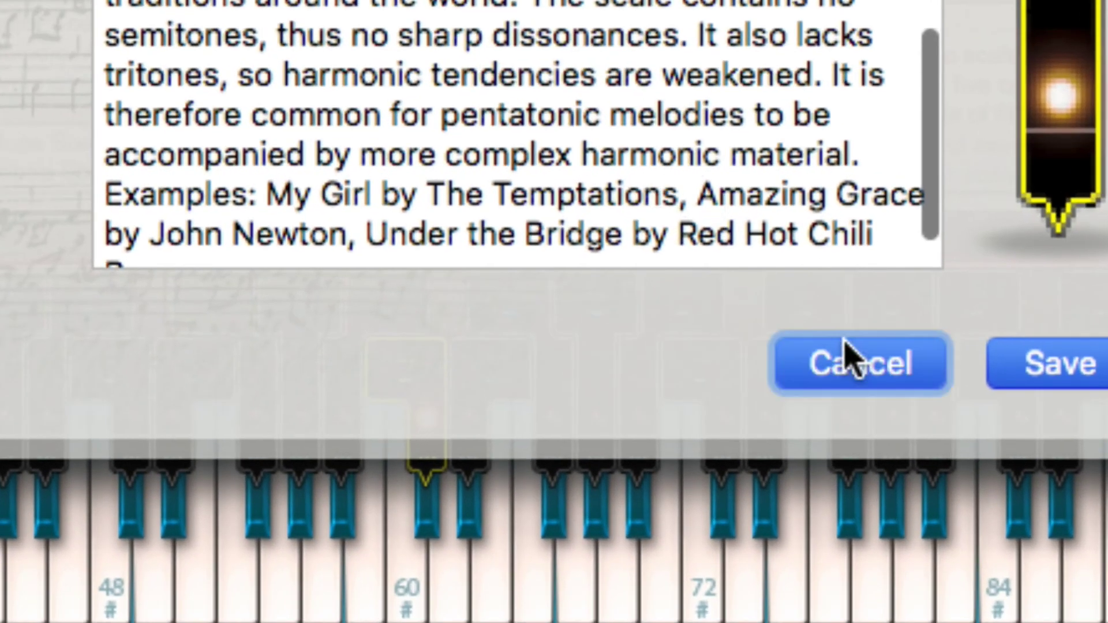
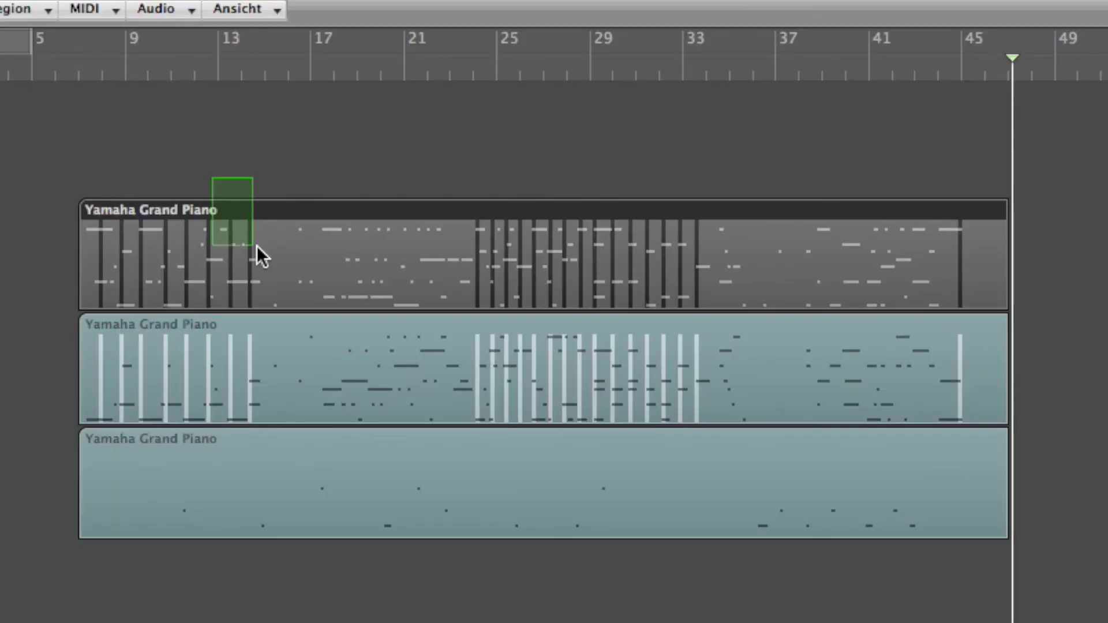
- Delete the Yamaha Grand Piano region on the Inst 1 track and fit the track 5 region's notes in the piano roll
{"action": "key", "text": "Delete"}
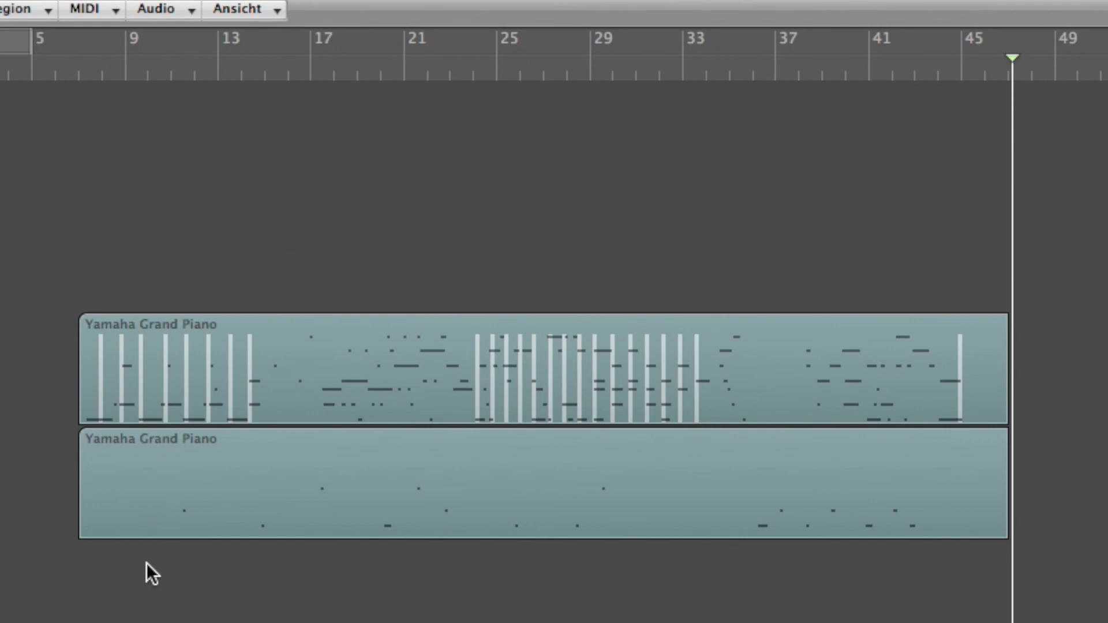
{"action": "left_click", "coordinate": [148, 503]}
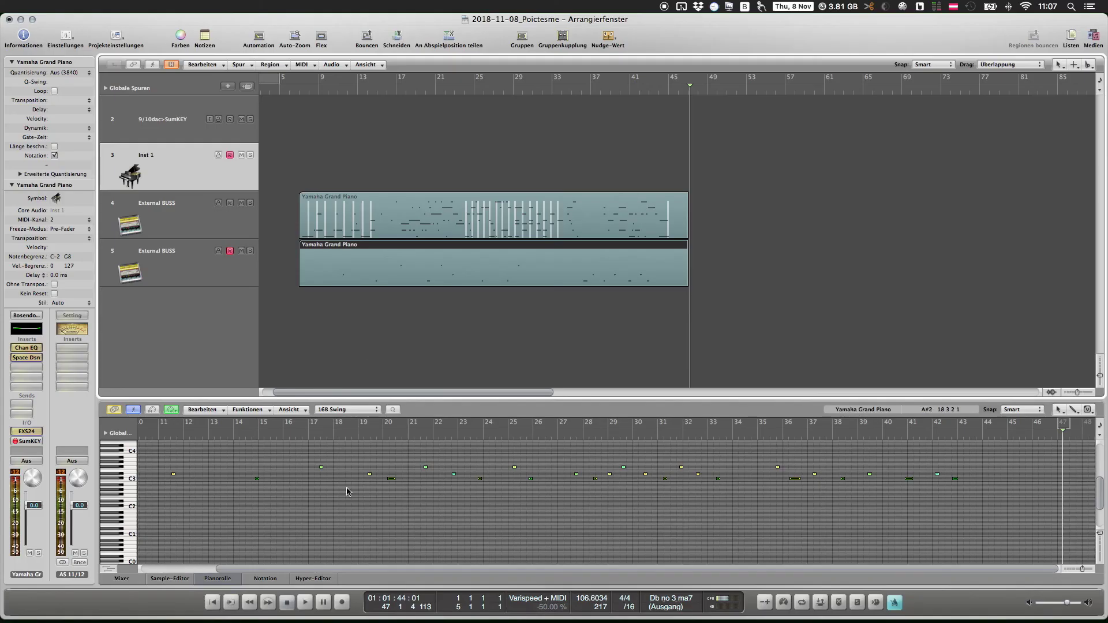
{"action": "key", "text": "super+Down"}
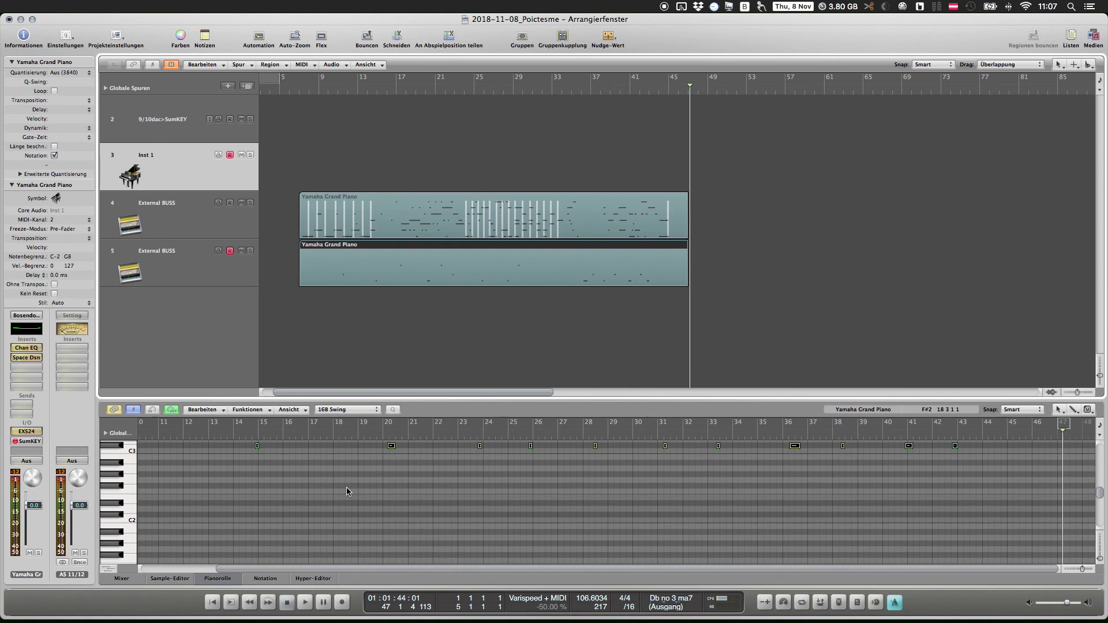
{"action": "scroll", "coordinate": [347, 491], "scroll_direction": "up", "scroll_amount": 5}
{"action": "key", "text": "super+a"}
{"action": "key", "text": "z"}
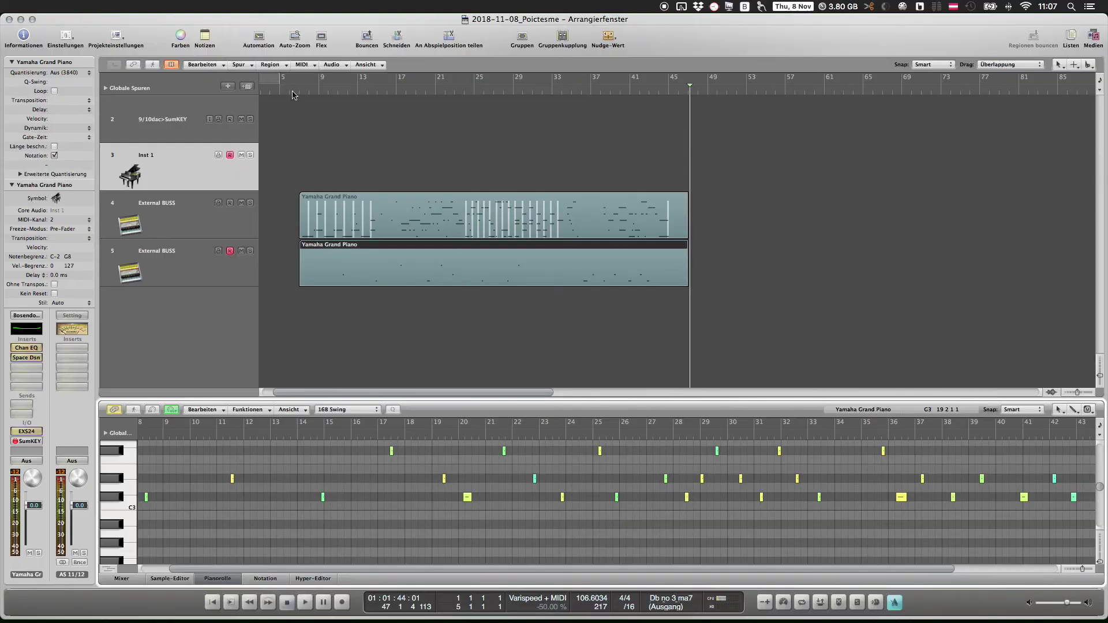
- Start playback near the regions' beginning and move the first note of the track 5 region back to bar 7
{"action": "double_click", "coordinate": [293, 91]}
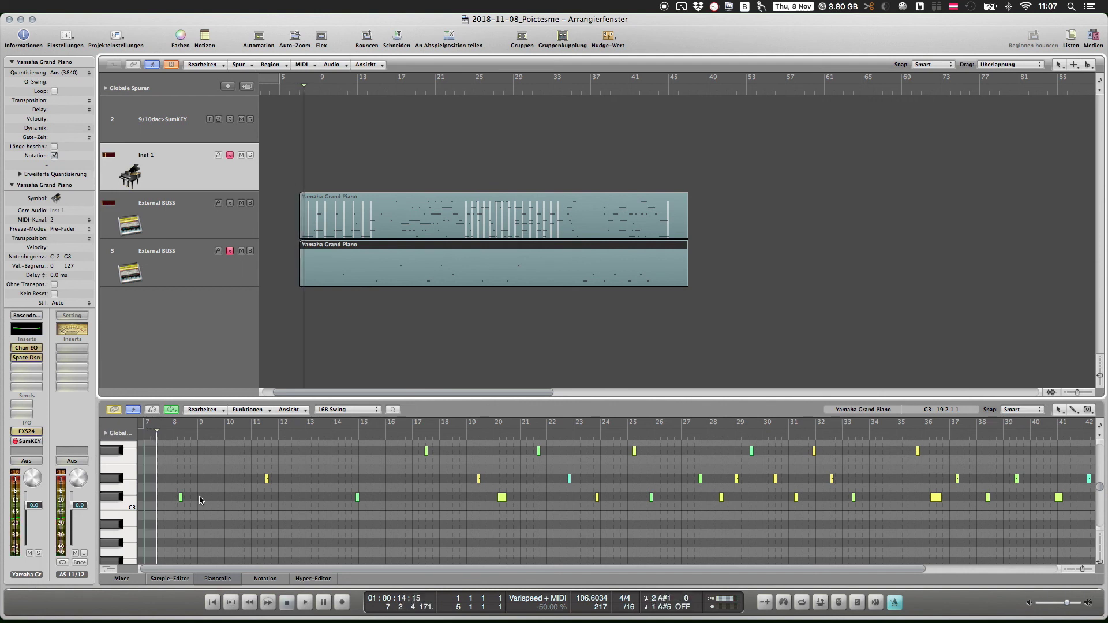
{"action": "left_click_drag", "start_coordinate": [180, 498], "coordinate": [148, 498]}
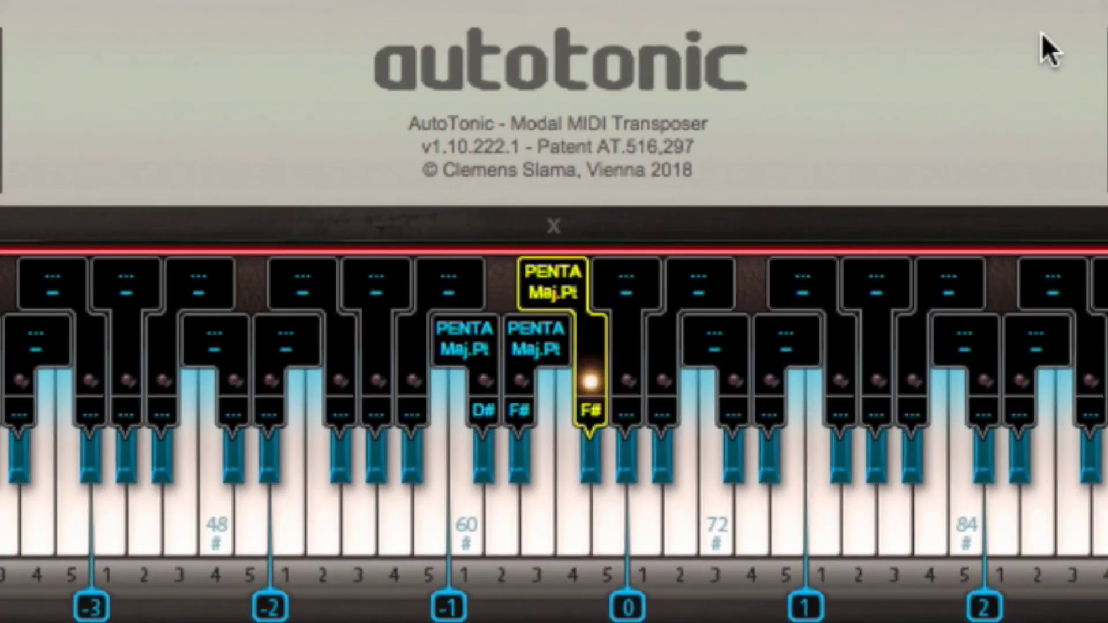
- Switch back and forth between AutoTonic's adjacent D# and F# major pentatonic trigger keys to compare their transpositions
{"action": "left_click", "coordinate": [476, 335]}
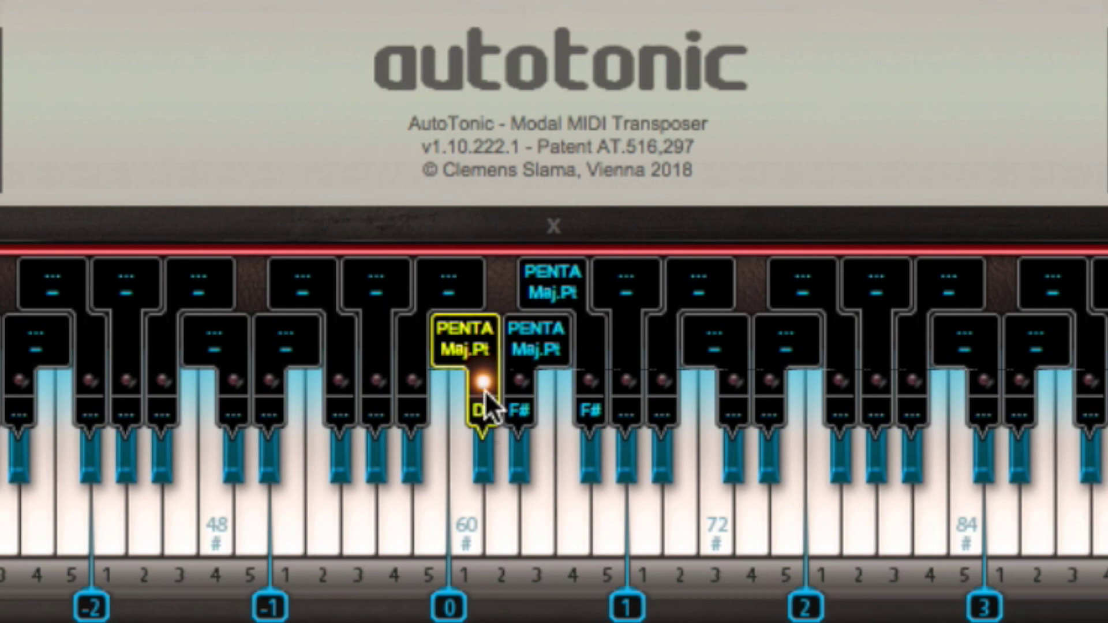
{"action": "left_click", "coordinate": [536, 347]}
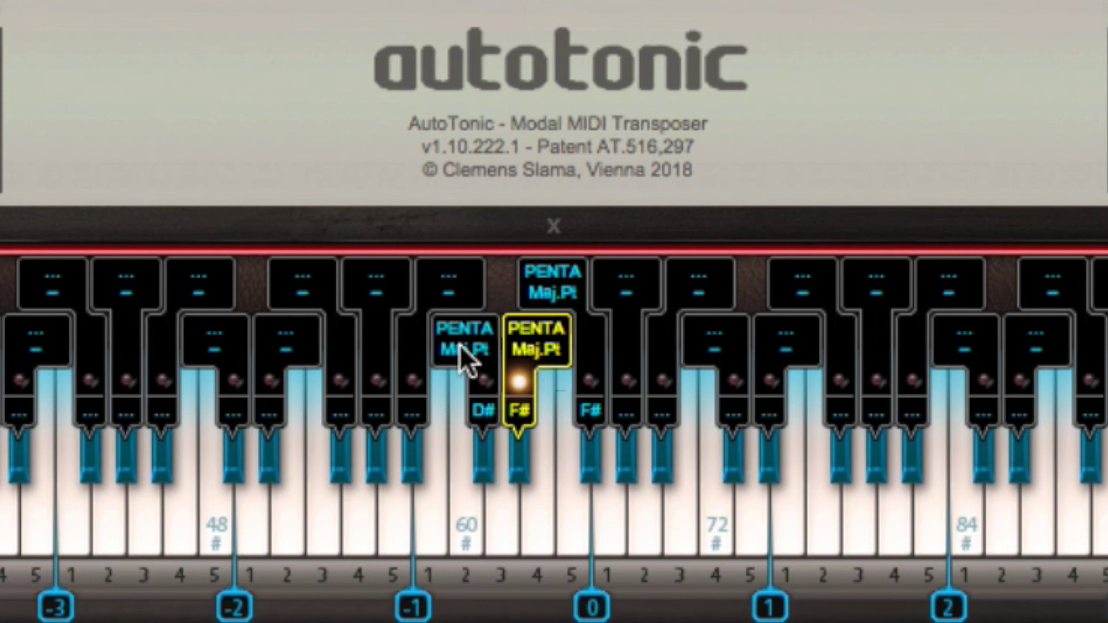
{"action": "left_click", "coordinate": [466, 339]}
{"action": "left_click", "coordinate": [528, 340]}
{"action": "left_click", "coordinate": [462, 341]}
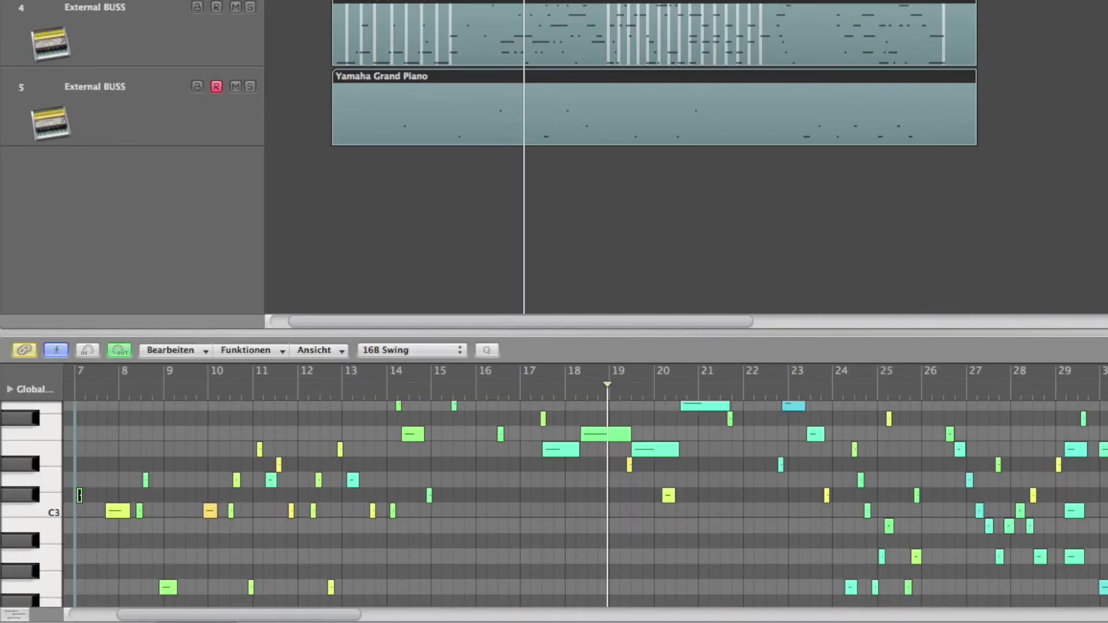
- Stop playback and colour the track 5 region orange-red, trying bright red first
{"action": "key", "text": "space"}
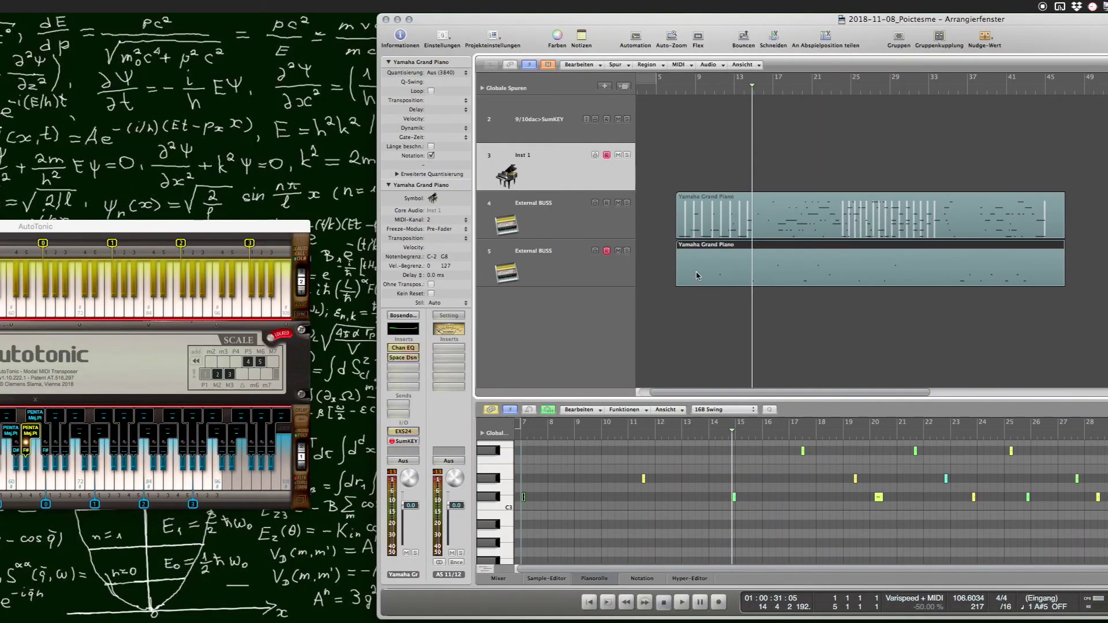
{"action": "key", "text": "alt+c"}
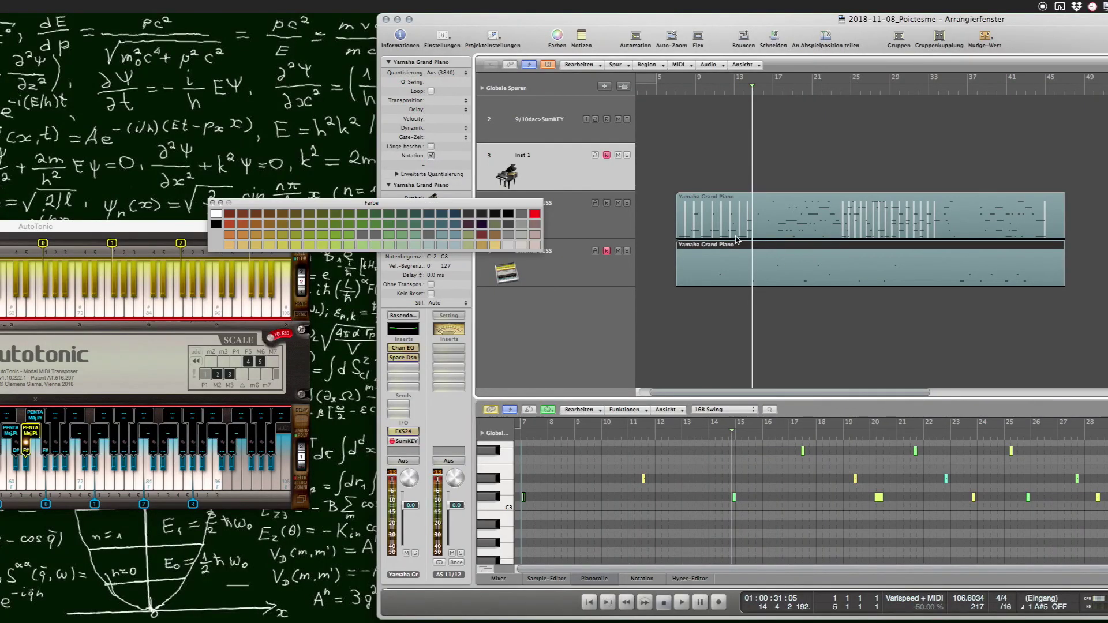
{"action": "left_click", "coordinate": [537, 215]}
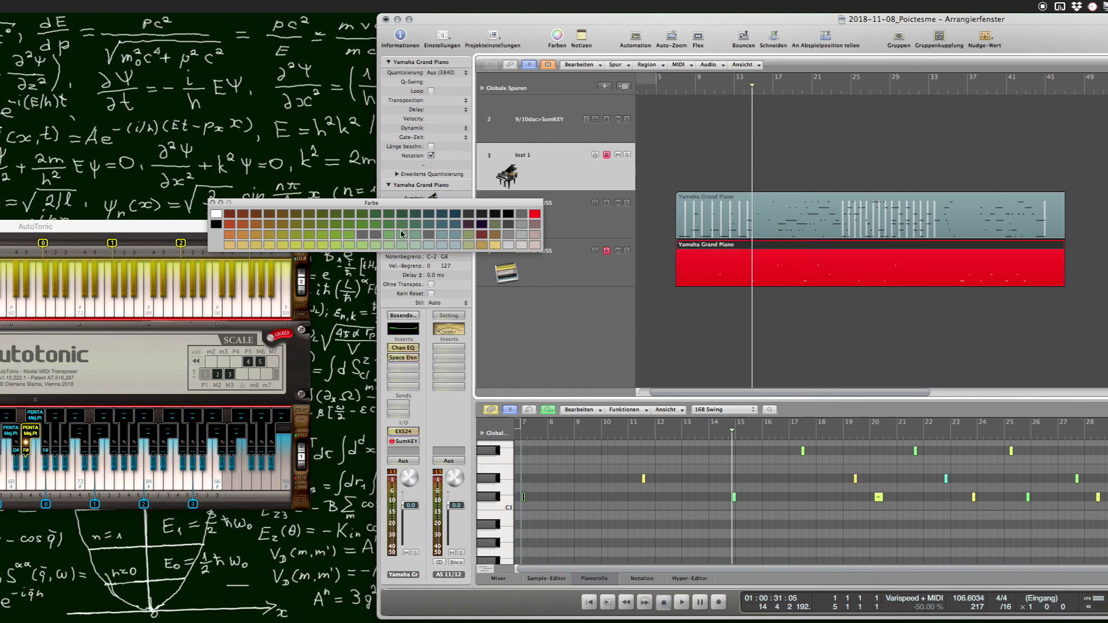
{"action": "left_click", "coordinate": [237, 224]}
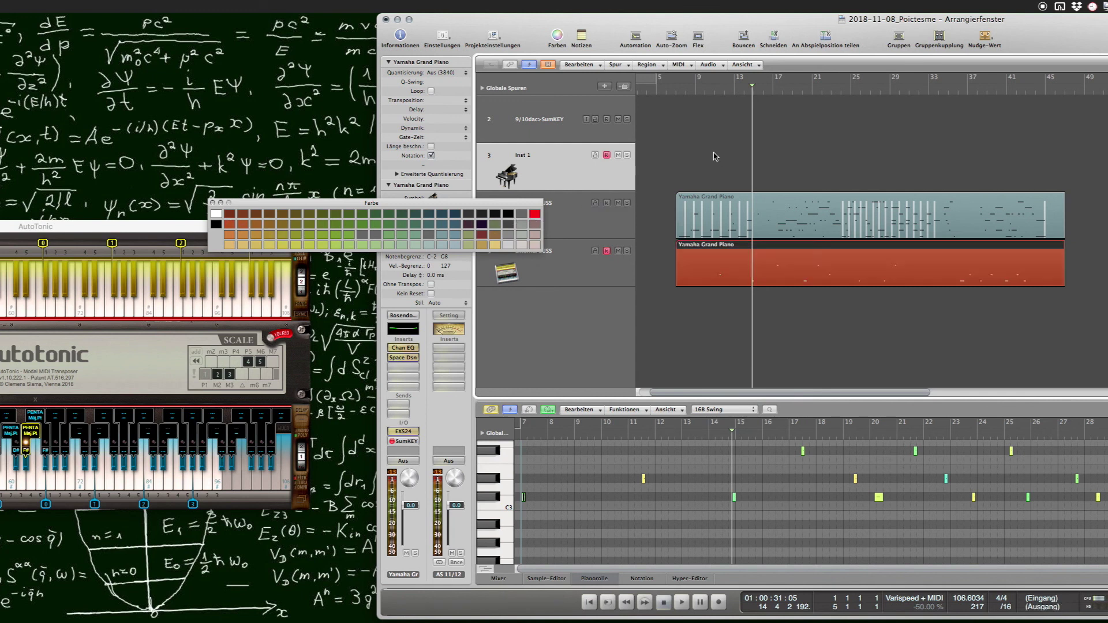
- Colour the track 4 region dark blue and select the orange-red region on track 5
{"action": "left_click", "coordinate": [719, 211]}
{"action": "left_click", "coordinate": [455, 215]}
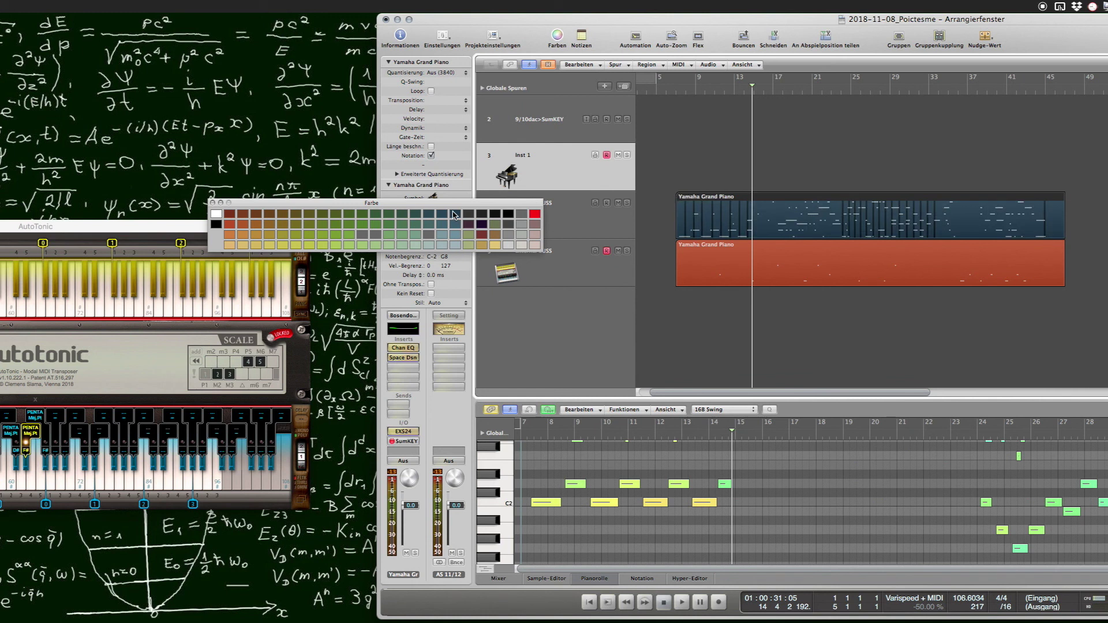
{"action": "left_click", "coordinate": [656, 242]}
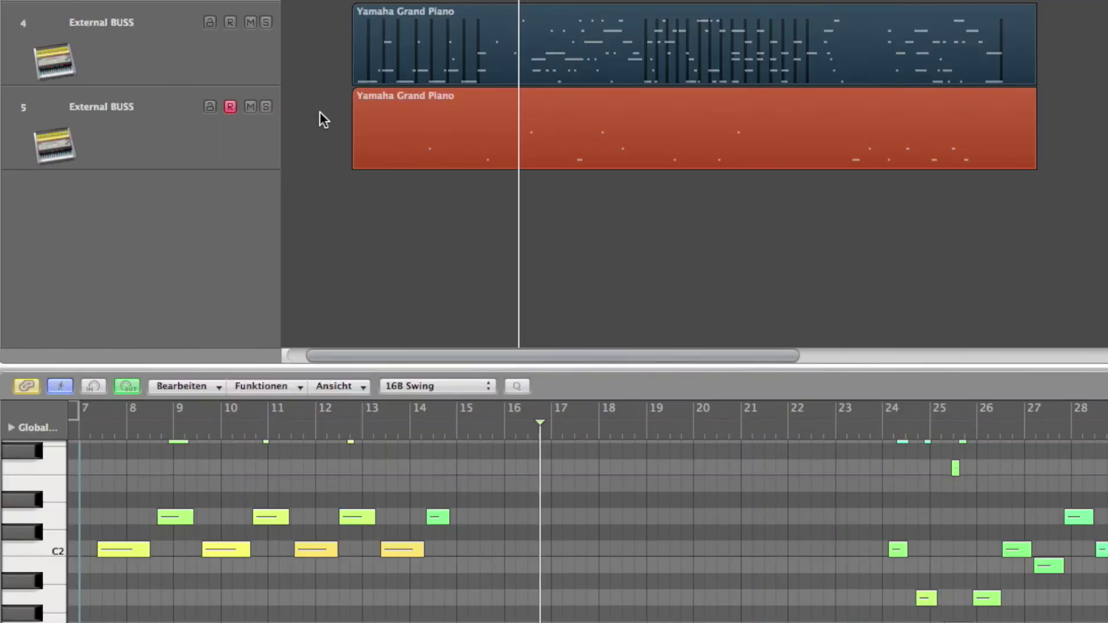
{"action": "left_click_drag", "start_coordinate": [319, 112], "coordinate": [430, 157]}
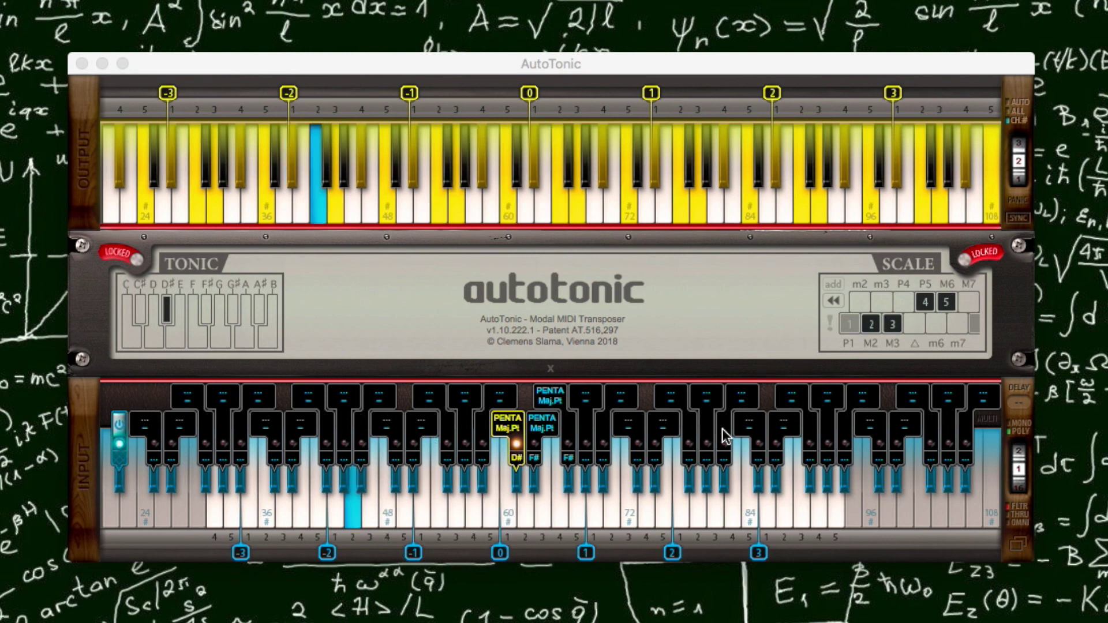
- Activate AutoTonic's unassigned trigger key just above note 84 and change the scale to P1, M2, P4, P5, M6 and m7
{"action": "left_click", "coordinate": [745, 421]}
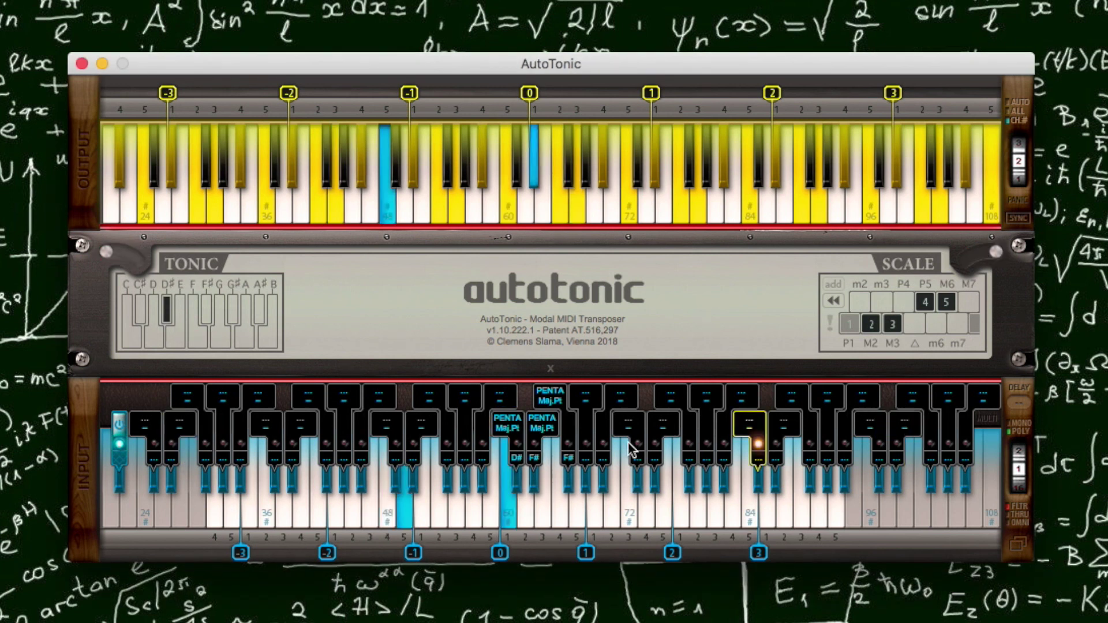
{"action": "left_click", "coordinate": [894, 325]}
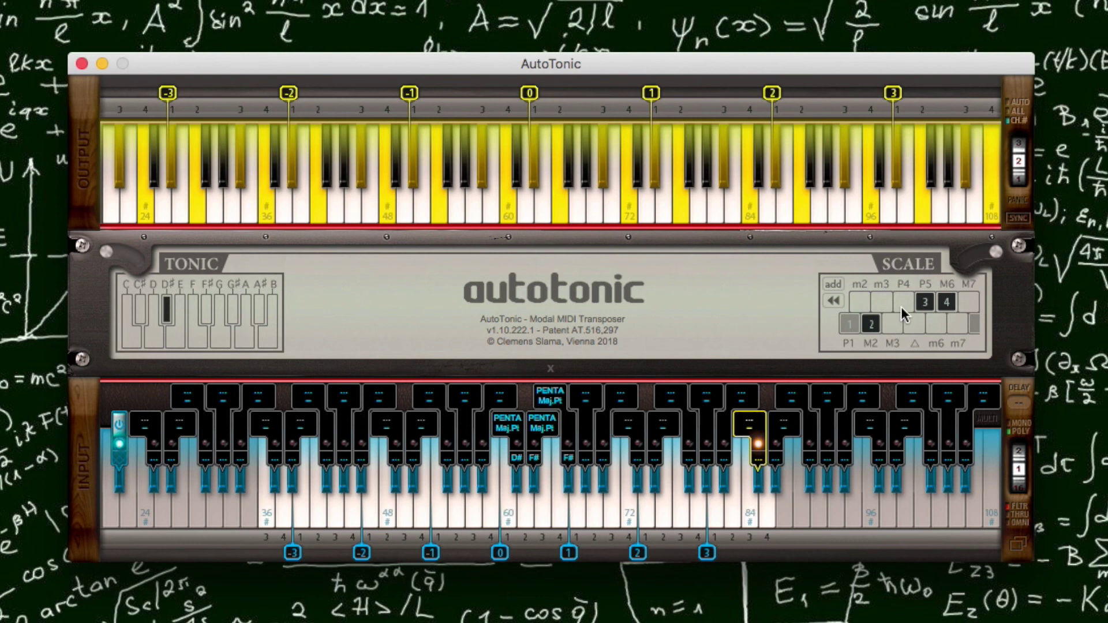
{"action": "left_click", "coordinate": [956, 325]}
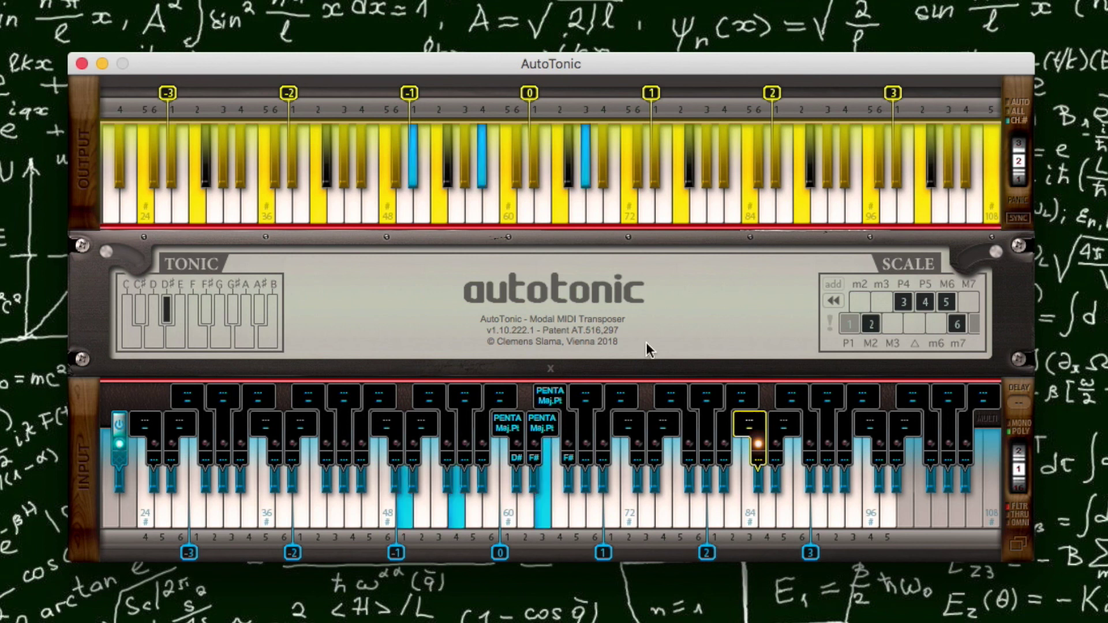
- Change the AutoTonic tonic to G and then to E, and toggle the m7 and P5 scale degrees off
{"action": "left_click", "coordinate": [219, 312]}
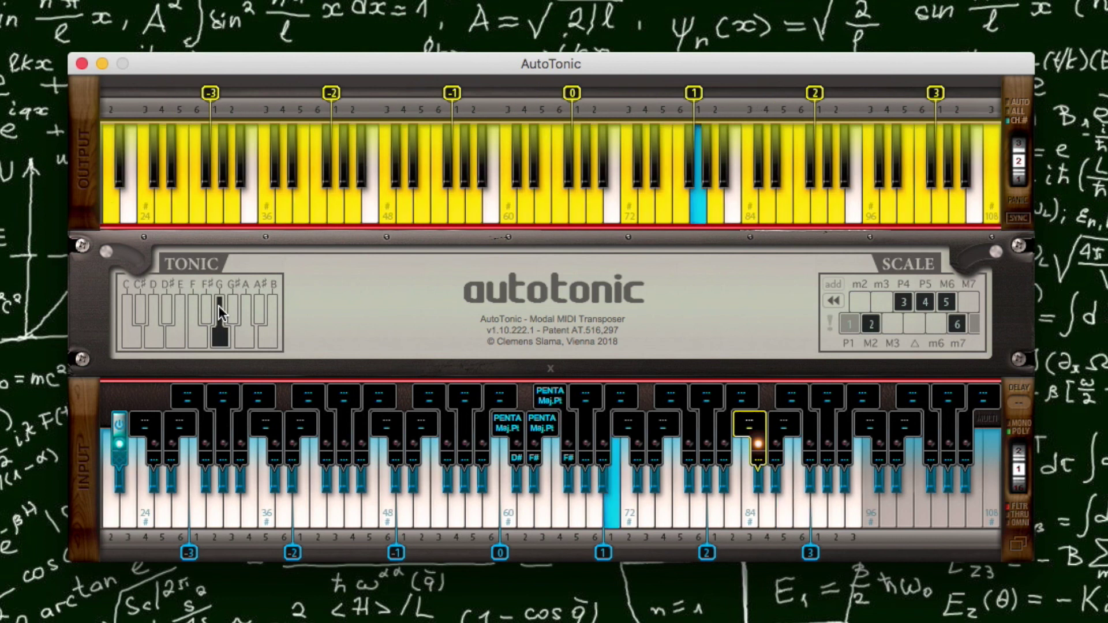
{"action": "left_click", "coordinate": [178, 313]}
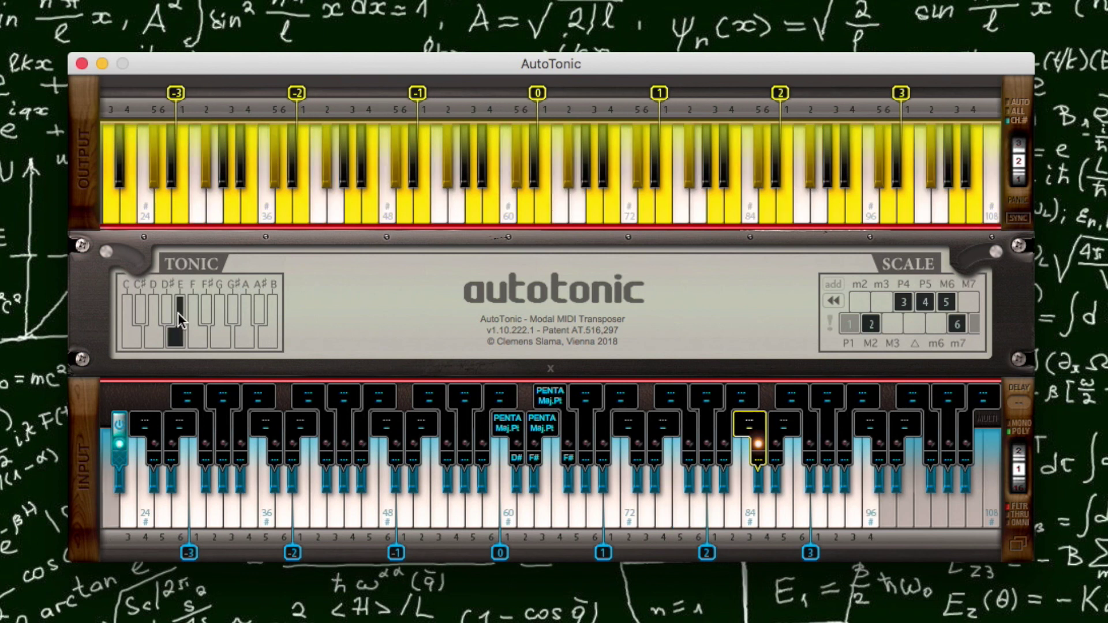
{"action": "left_click", "coordinate": [957, 325]}
{"action": "left_click", "coordinate": [926, 301]}
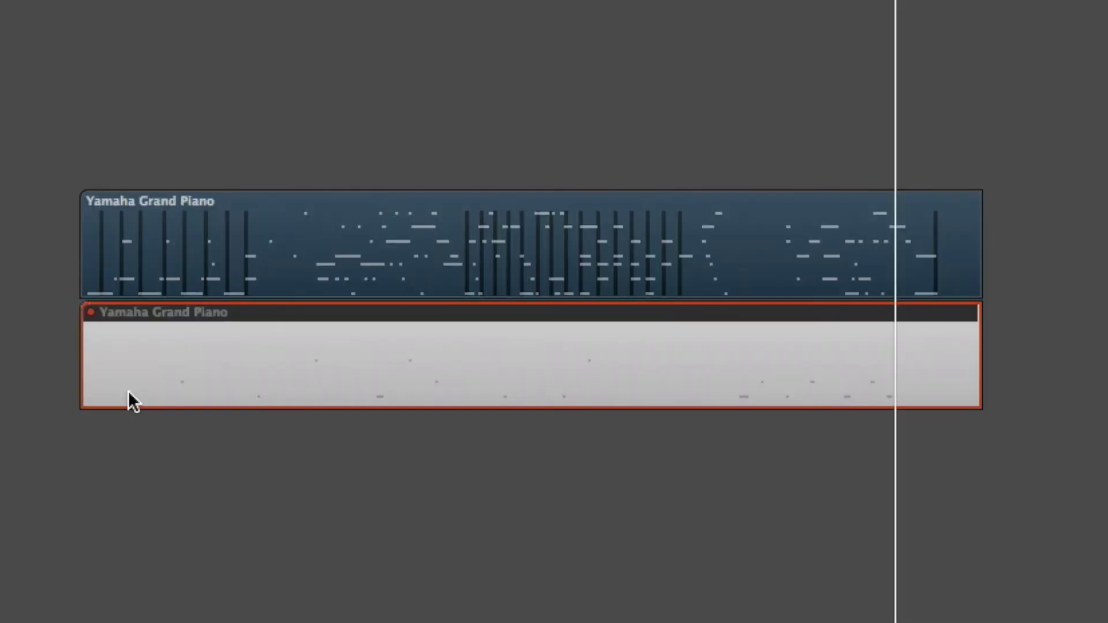
- Stop the recording running on the track 5 region in Logic
{"action": "left_click", "coordinate": [128, 393]}
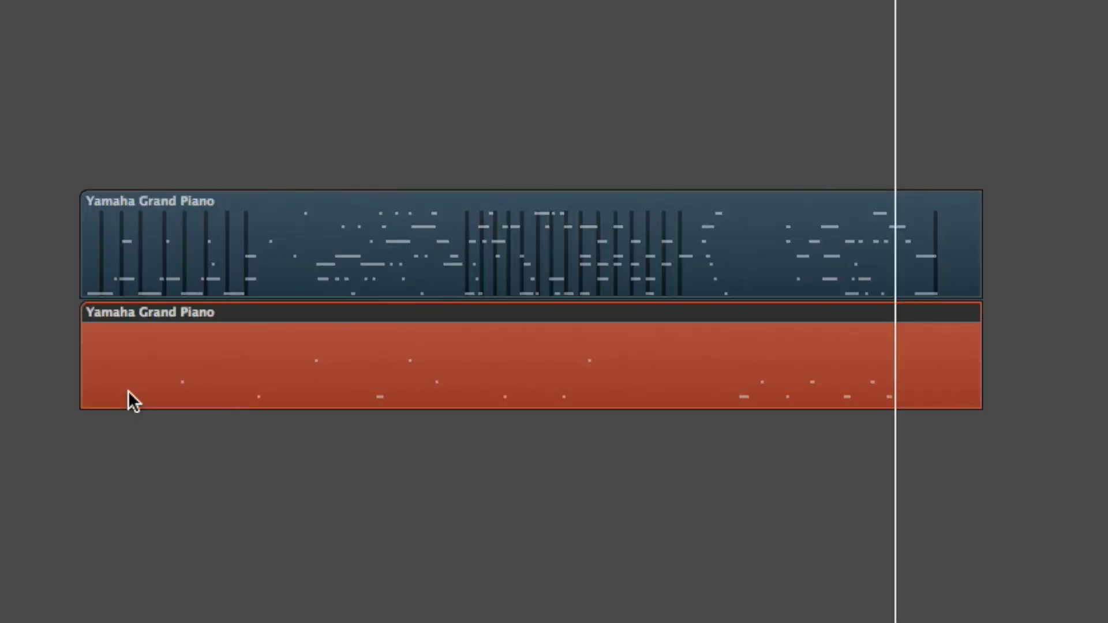